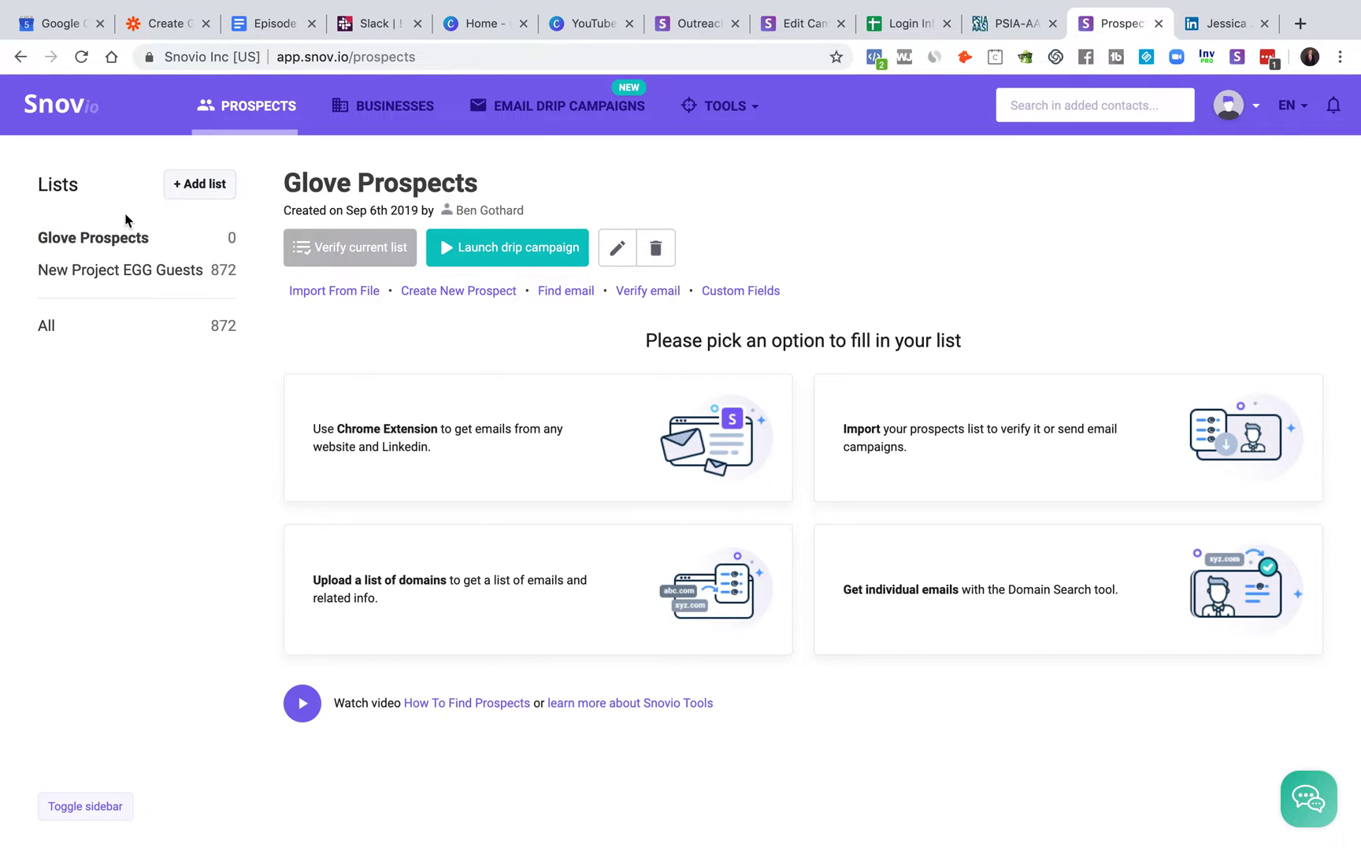
Create a new prospects list named 'Epic List'
{"action": "left_click", "coordinate": [200, 183]}
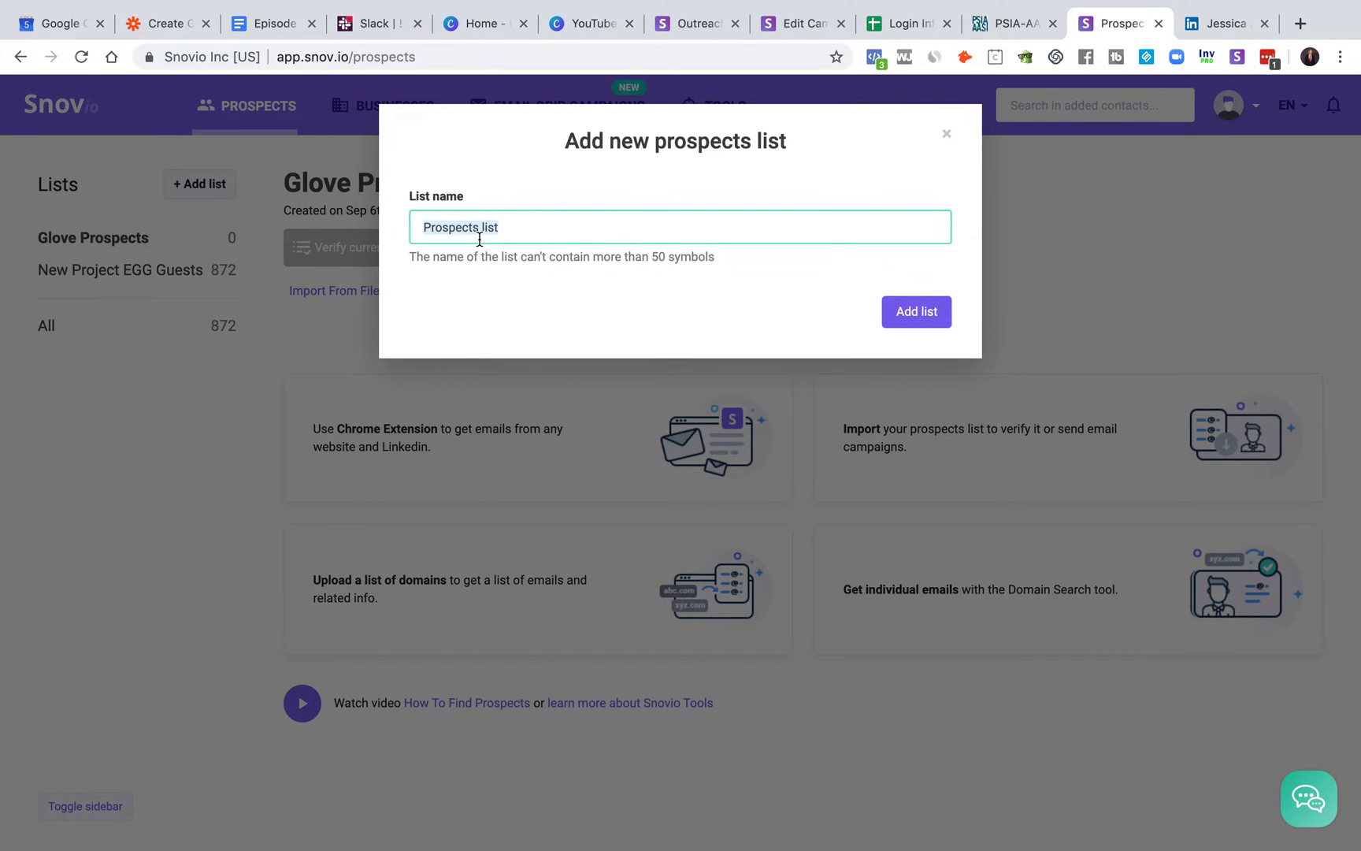
{"action": "type", "text": "Epic List"}
{"action": "left_click", "coordinate": [915, 311]}
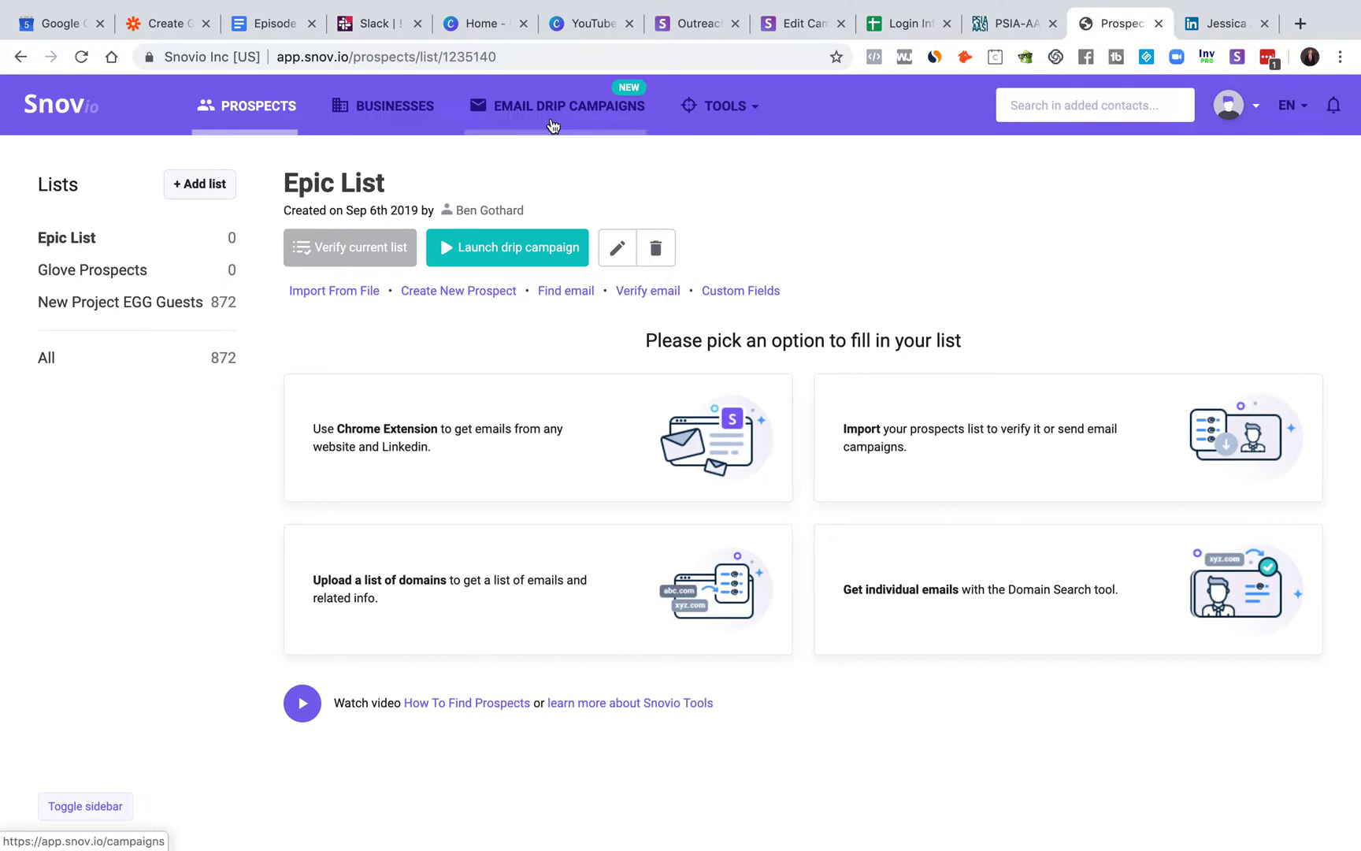
From Email Drip Campaigns, start a new campaign and dismiss the leftover unsaved edits
{"action": "left_click", "coordinate": [552, 125]}
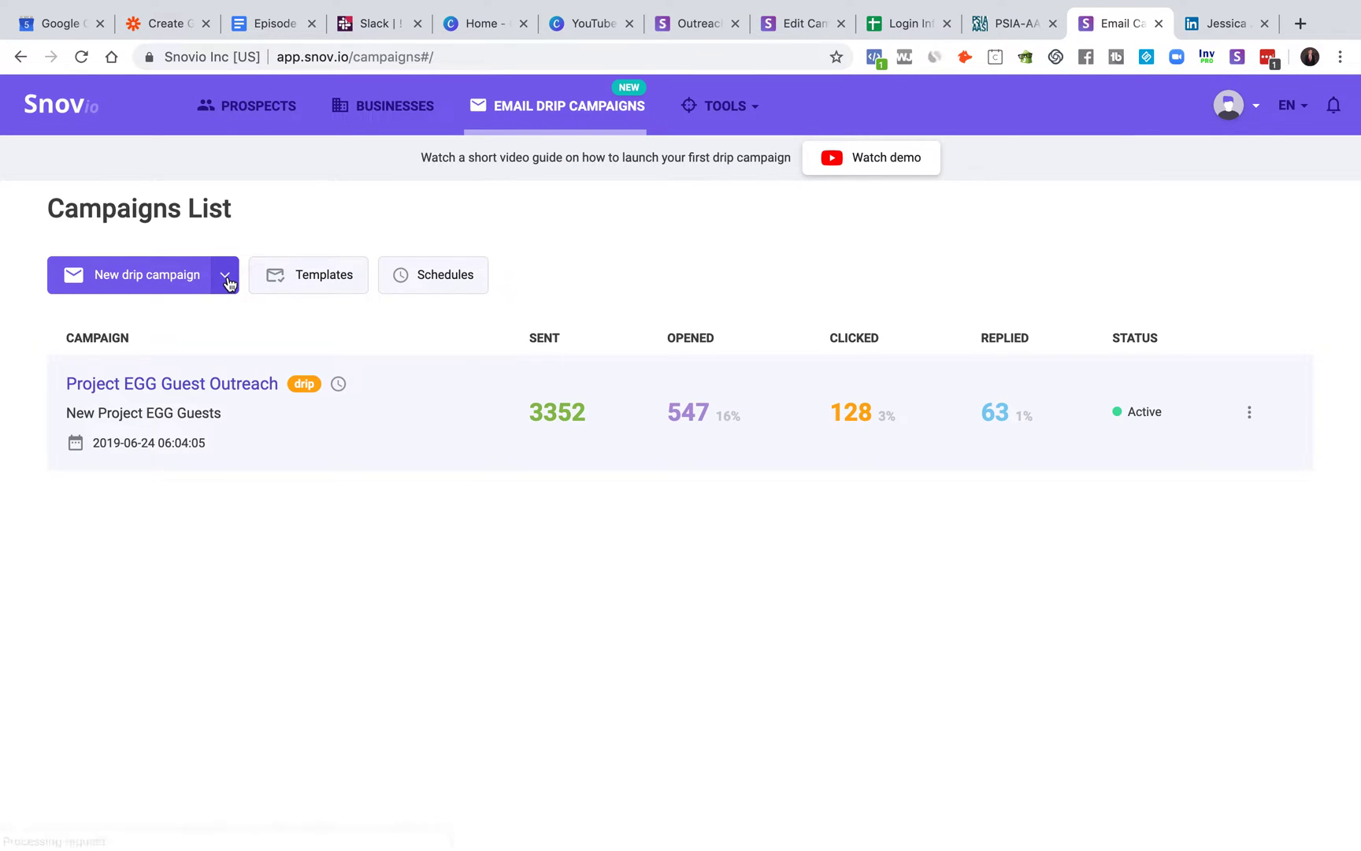
{"action": "left_click", "coordinate": [174, 278]}
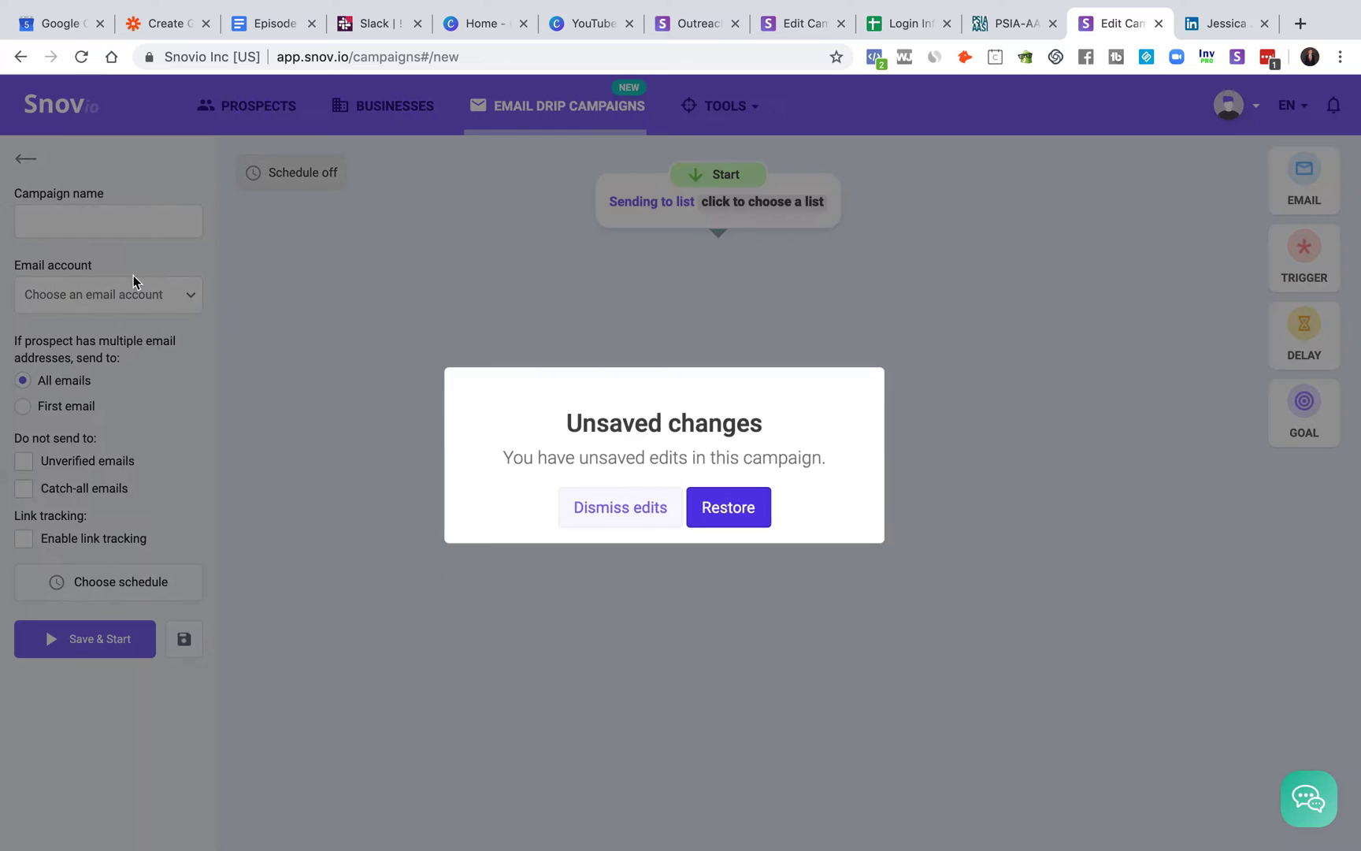
{"action": "left_click", "coordinate": [618, 509]}
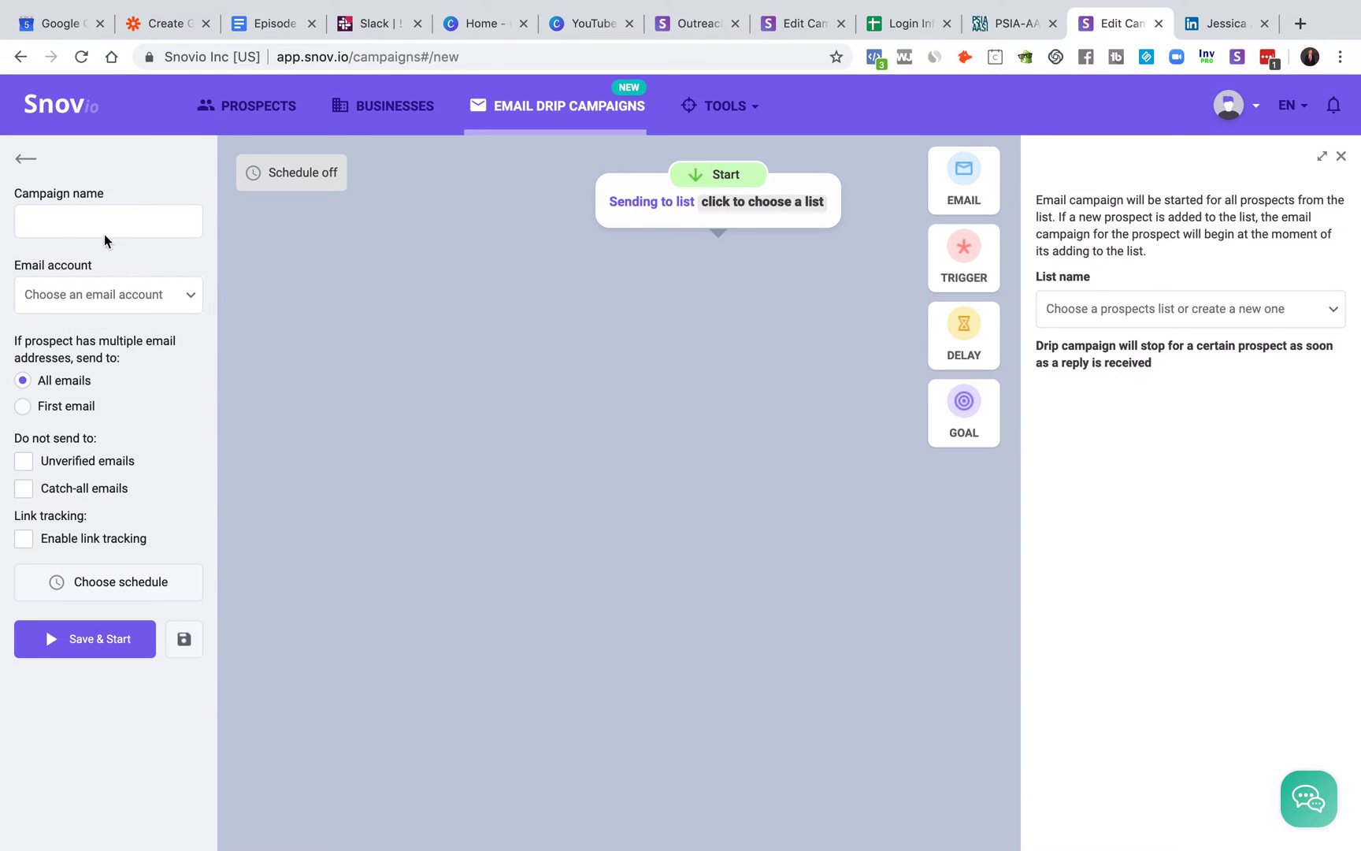
Name the campaign 'Epic Campaign' and review the available sending accounts without picking one
{"action": "left_click", "coordinate": [90, 224]}
{"action": "type", "text": "Epic Campaign"}
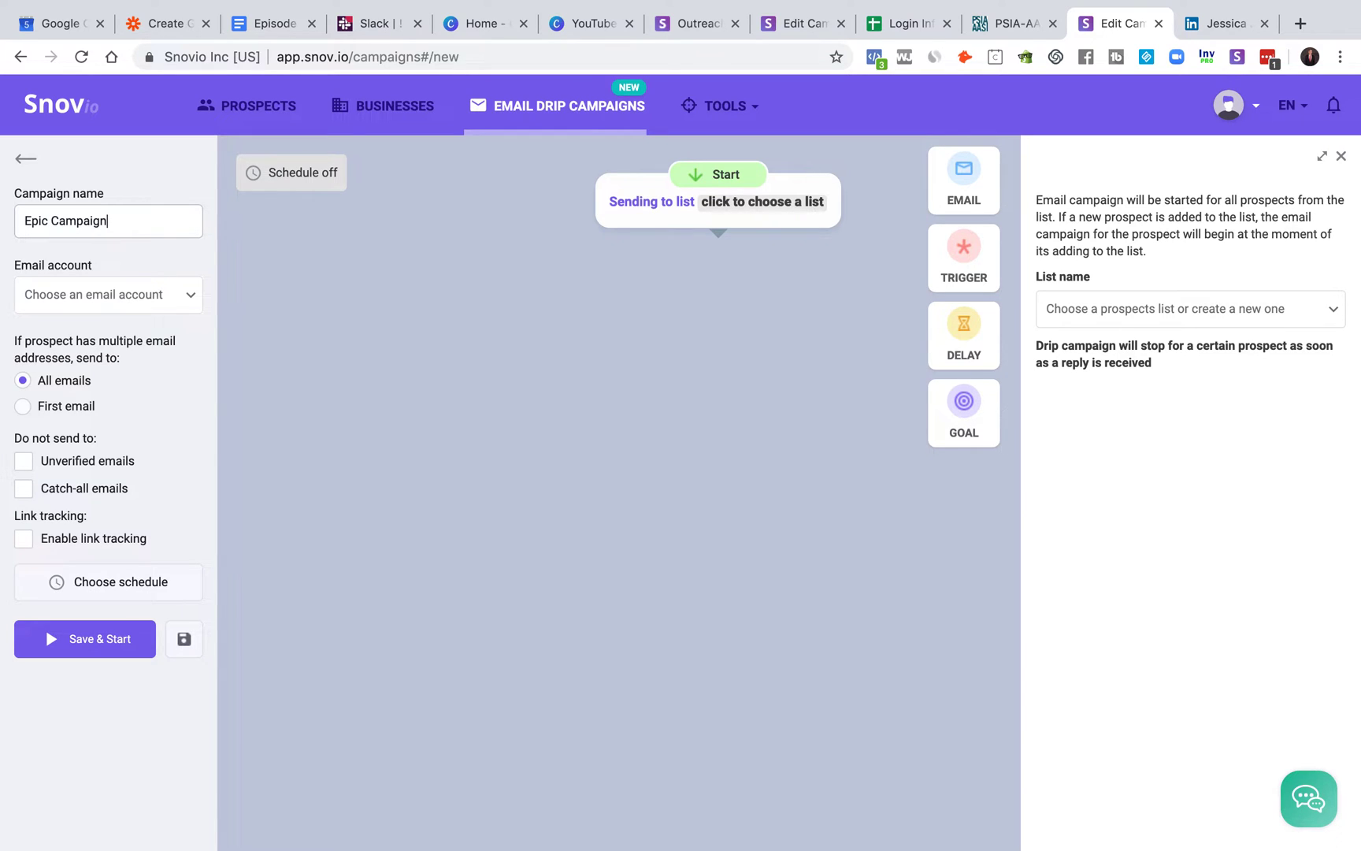
{"action": "left_click", "coordinate": [96, 296]}
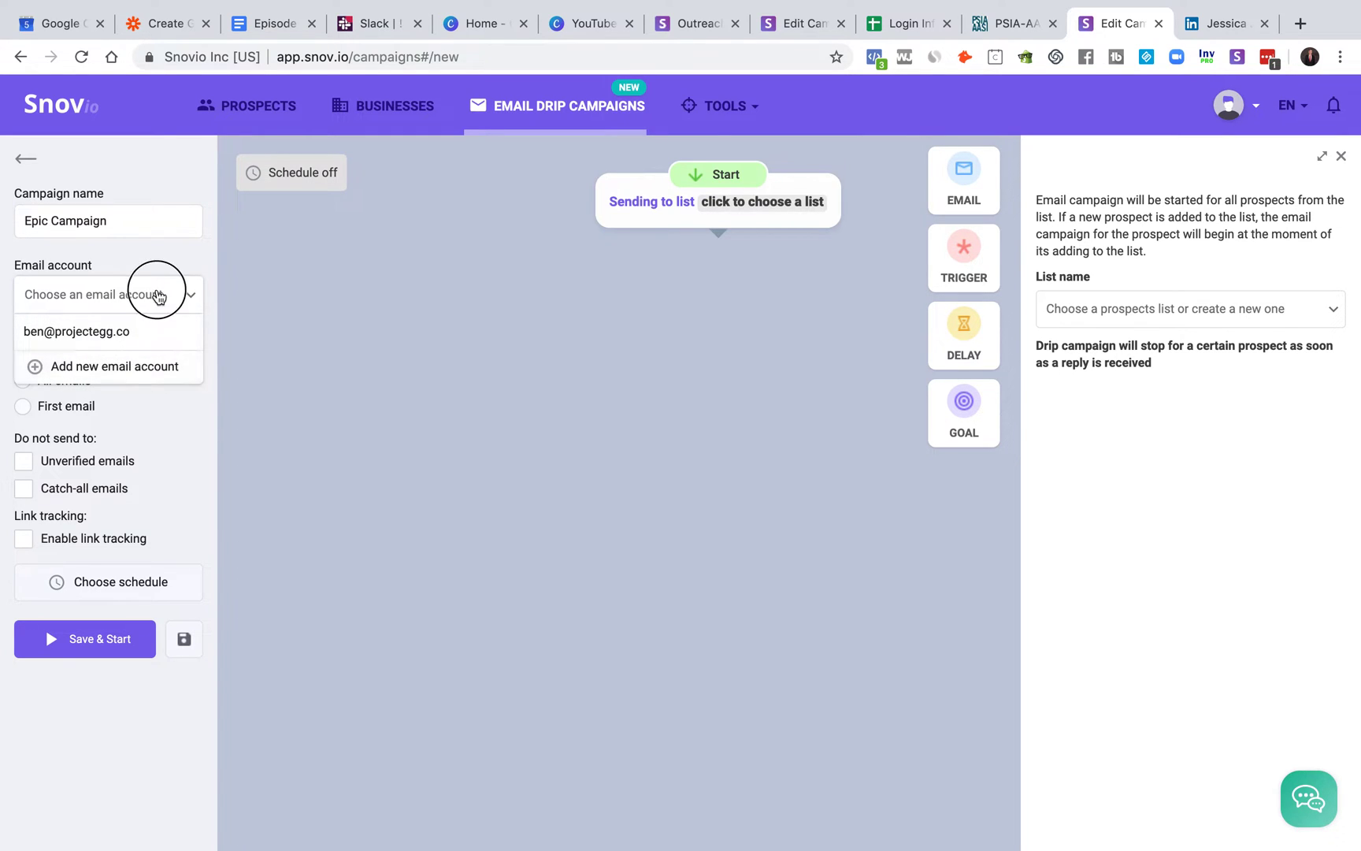
{"action": "left_click", "coordinate": [155, 294]}
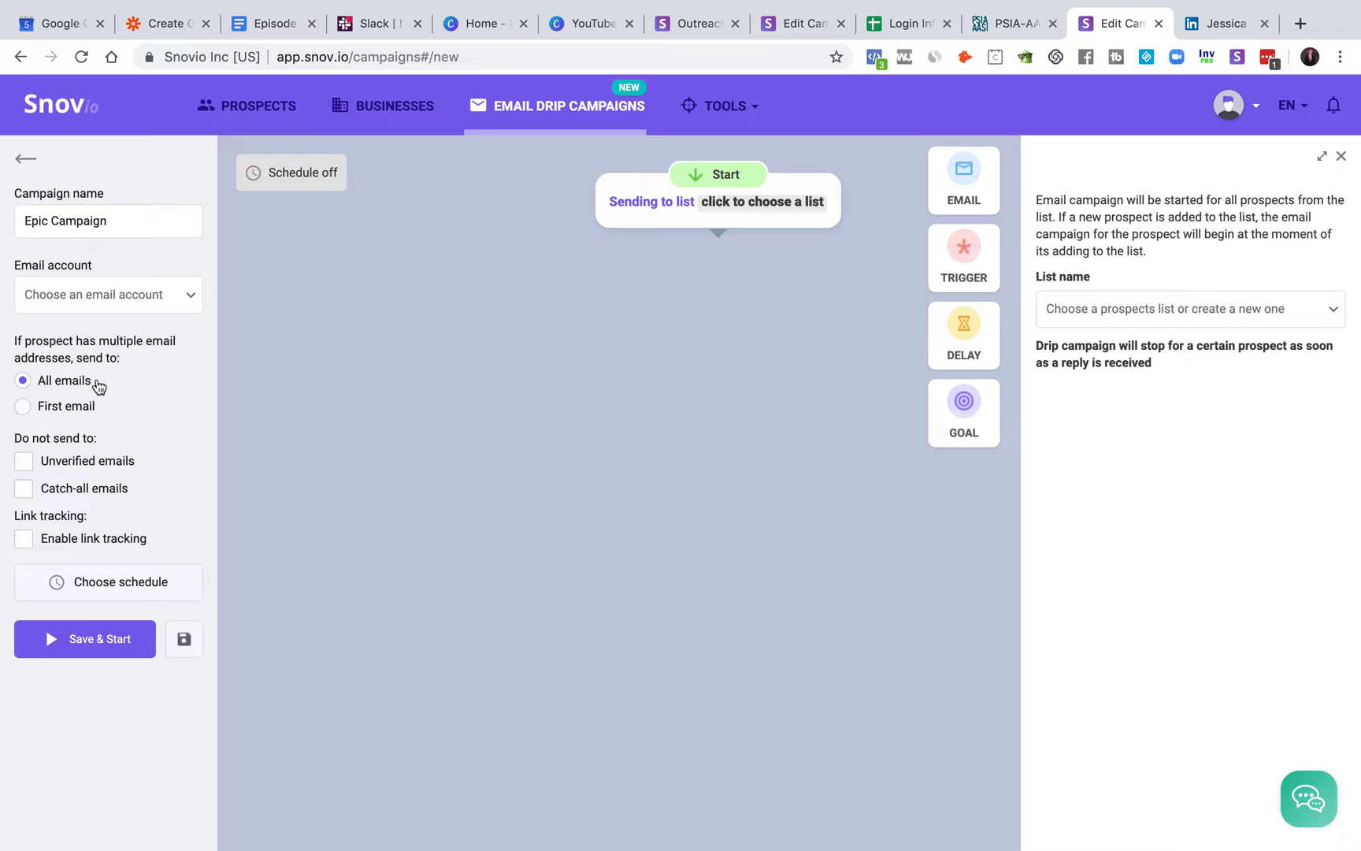
Send to first emails only, exclude unverified emails, keep catch-all emails, and enable link tracking
{"action": "left_click", "coordinate": [30, 407]}
{"action": "left_click", "coordinate": [24, 465]}
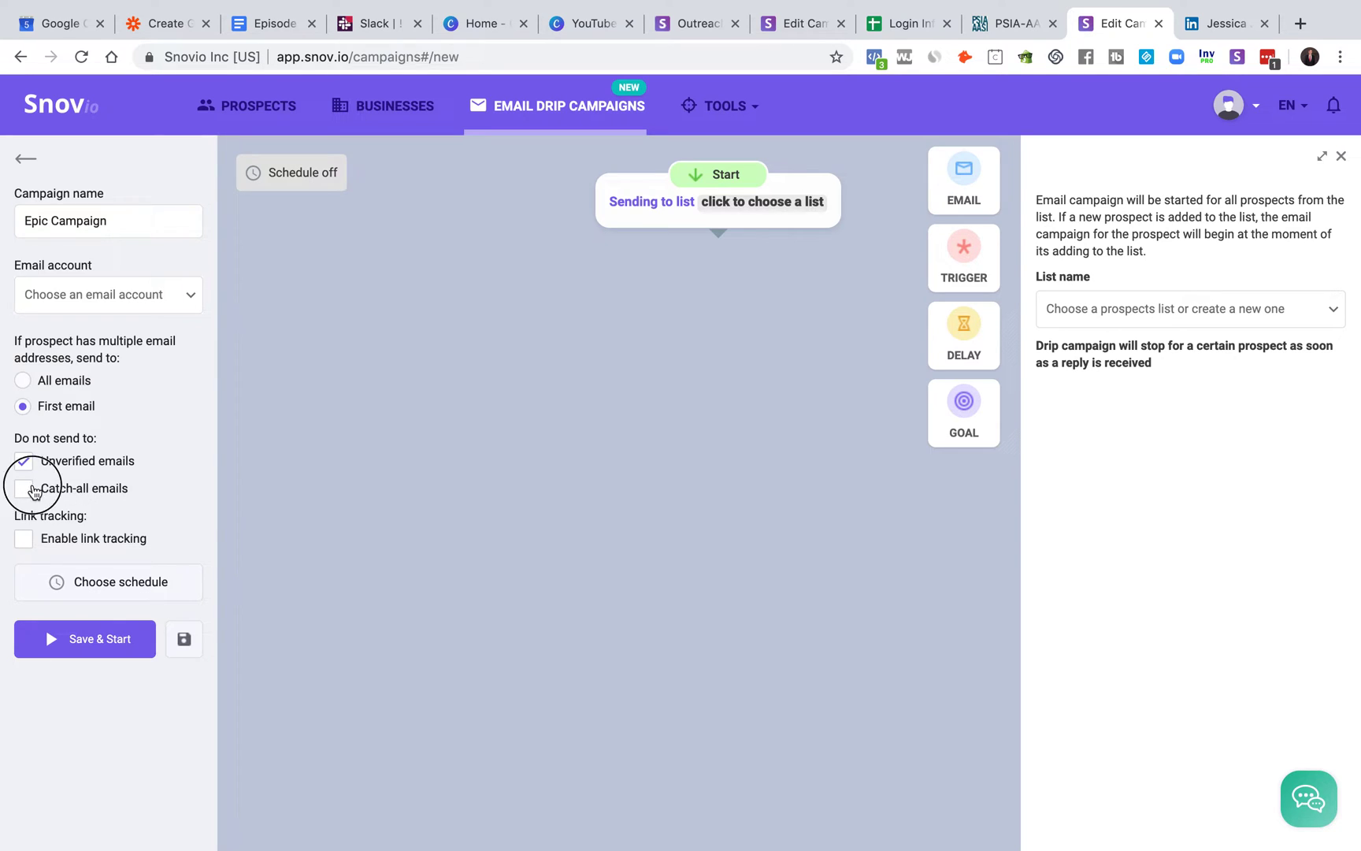
{"action": "left_click", "coordinate": [26, 488]}
{"action": "left_click", "coordinate": [24, 490]}
{"action": "left_click", "coordinate": [24, 541]}
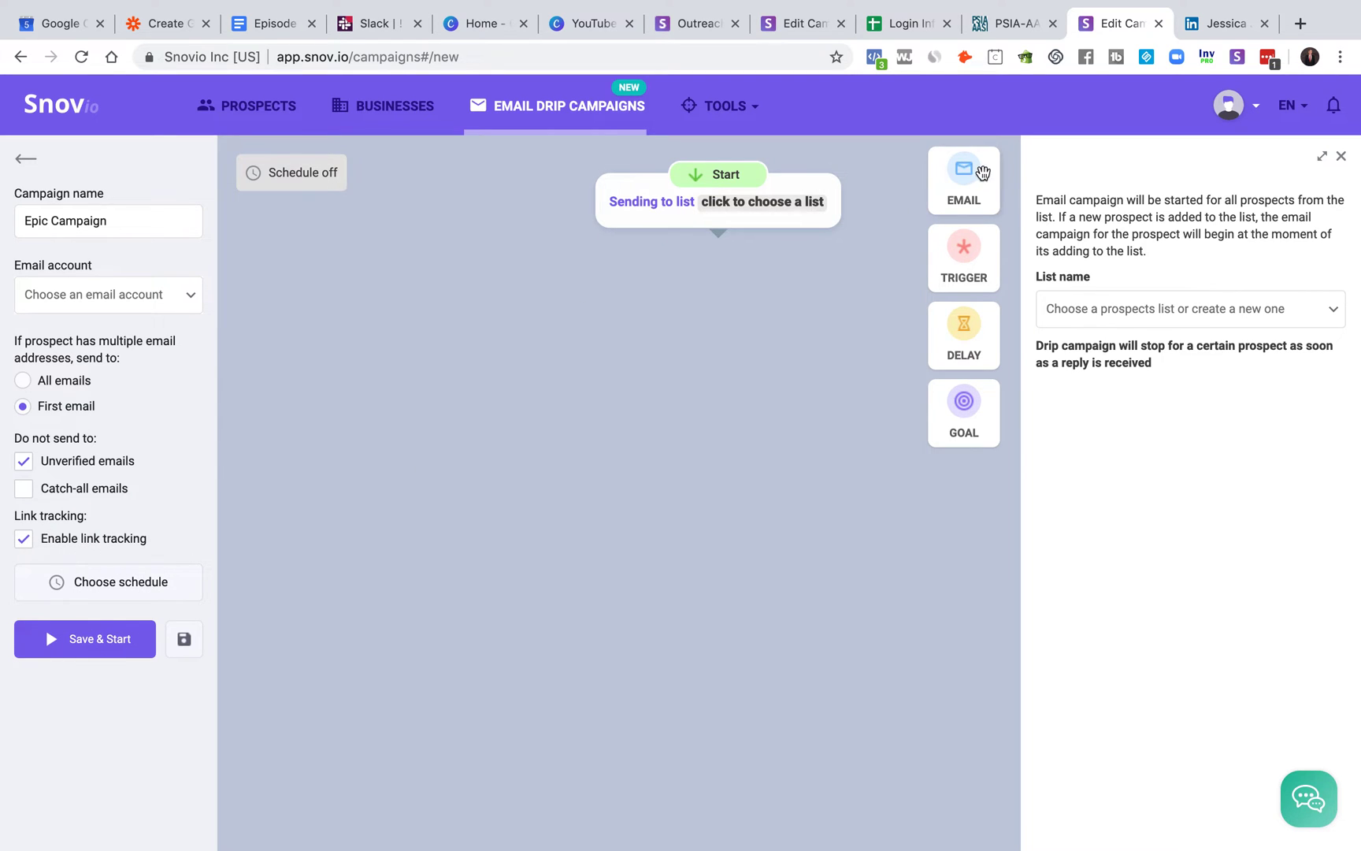
Add an email step connected under the start node and target the campaign at Epic List
{"action": "left_click_drag", "start_coordinate": [964, 181], "coordinate": [709, 309]}
{"action": "left_click_drag", "start_coordinate": [719, 232], "coordinate": [719, 281]}
{"action": "left_click", "coordinate": [1131, 307]}
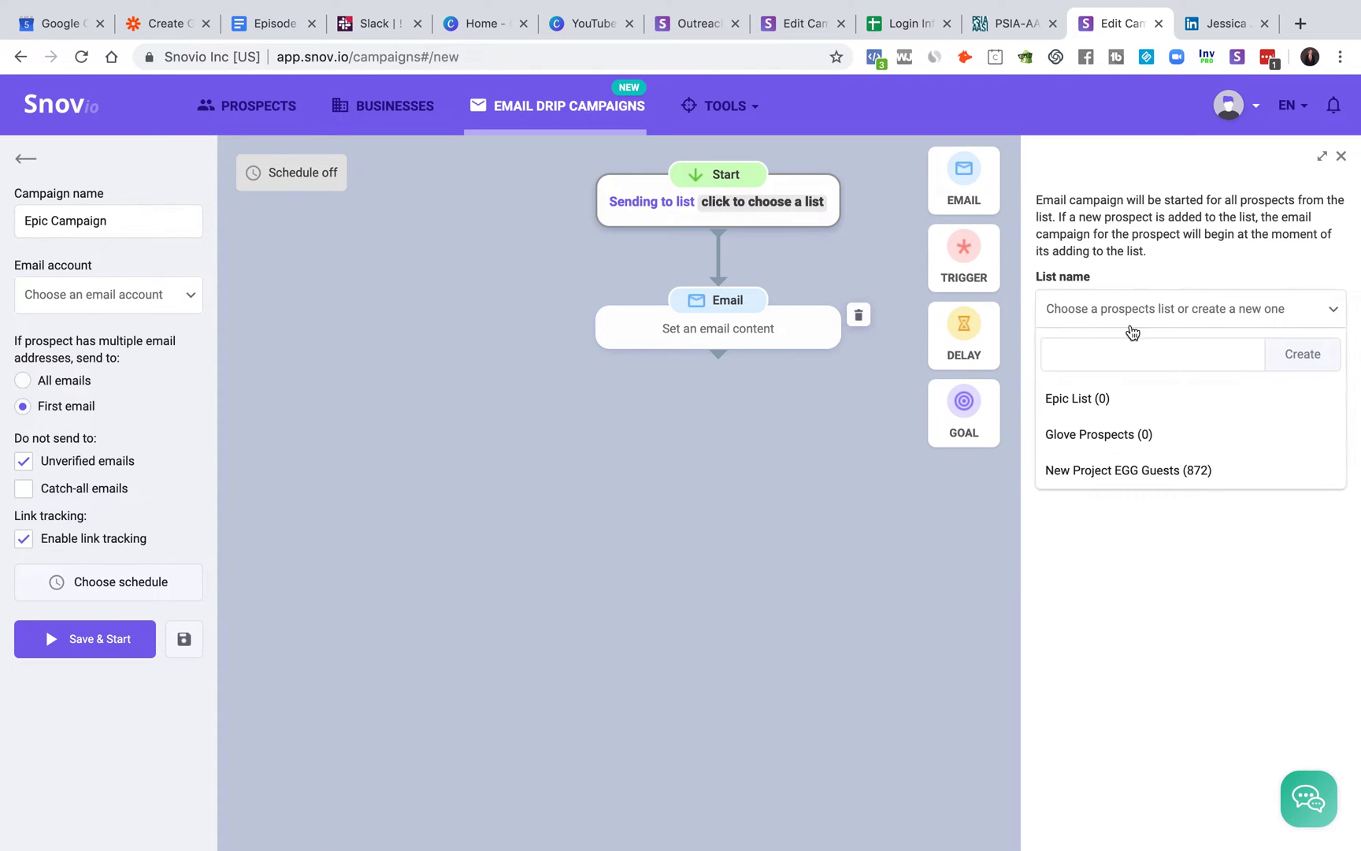
{"action": "left_click", "coordinate": [1101, 396]}
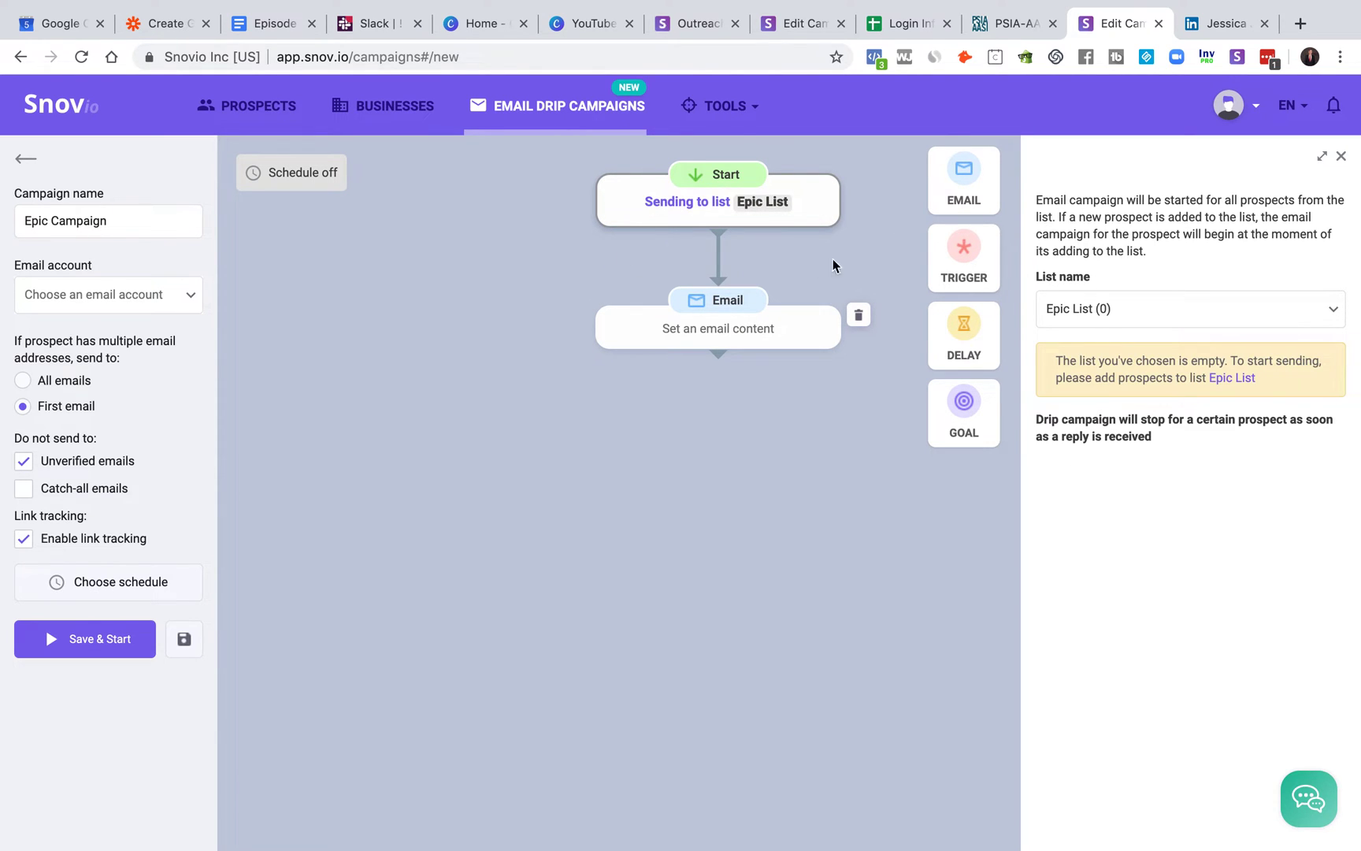
Give the email step subject 'Epic Email' and body text, glancing at variables and source code
{"action": "left_click", "coordinate": [709, 329]}
{"action": "left_click", "coordinate": [1069, 294]}
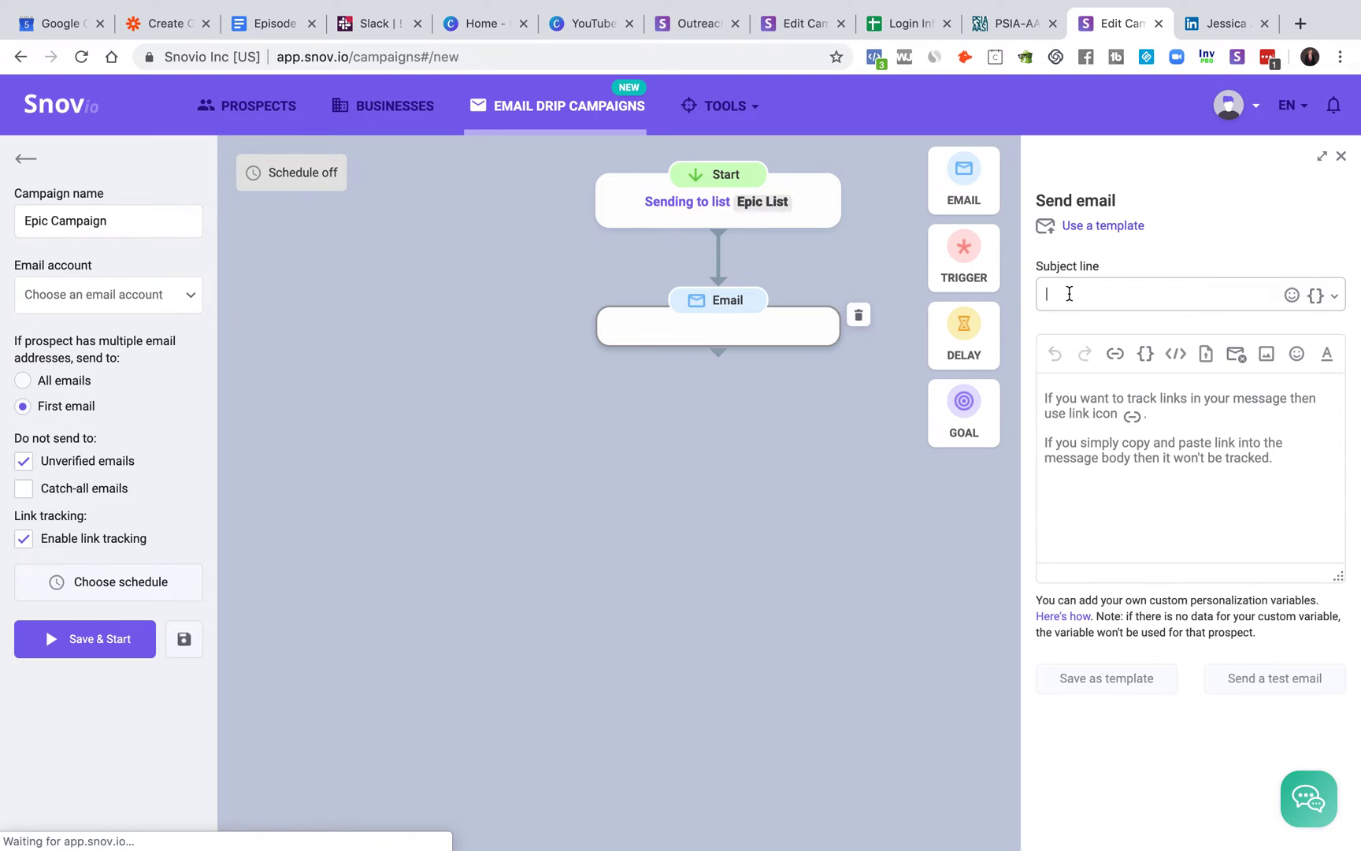
{"action": "type", "text": "Epic Email"}
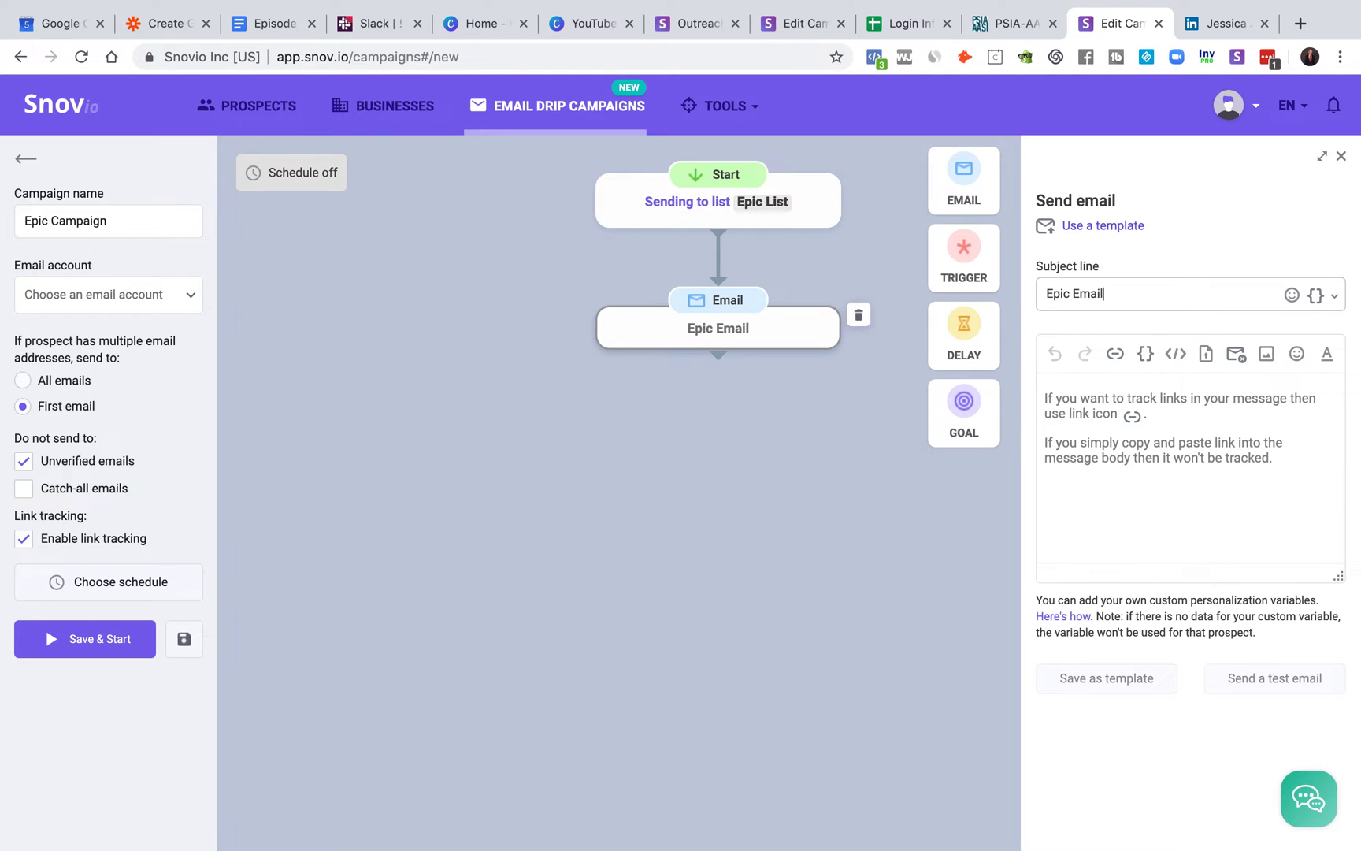
{"action": "left_click", "coordinate": [1194, 442]}
{"action": "type", "text": "Epic Email Text"}
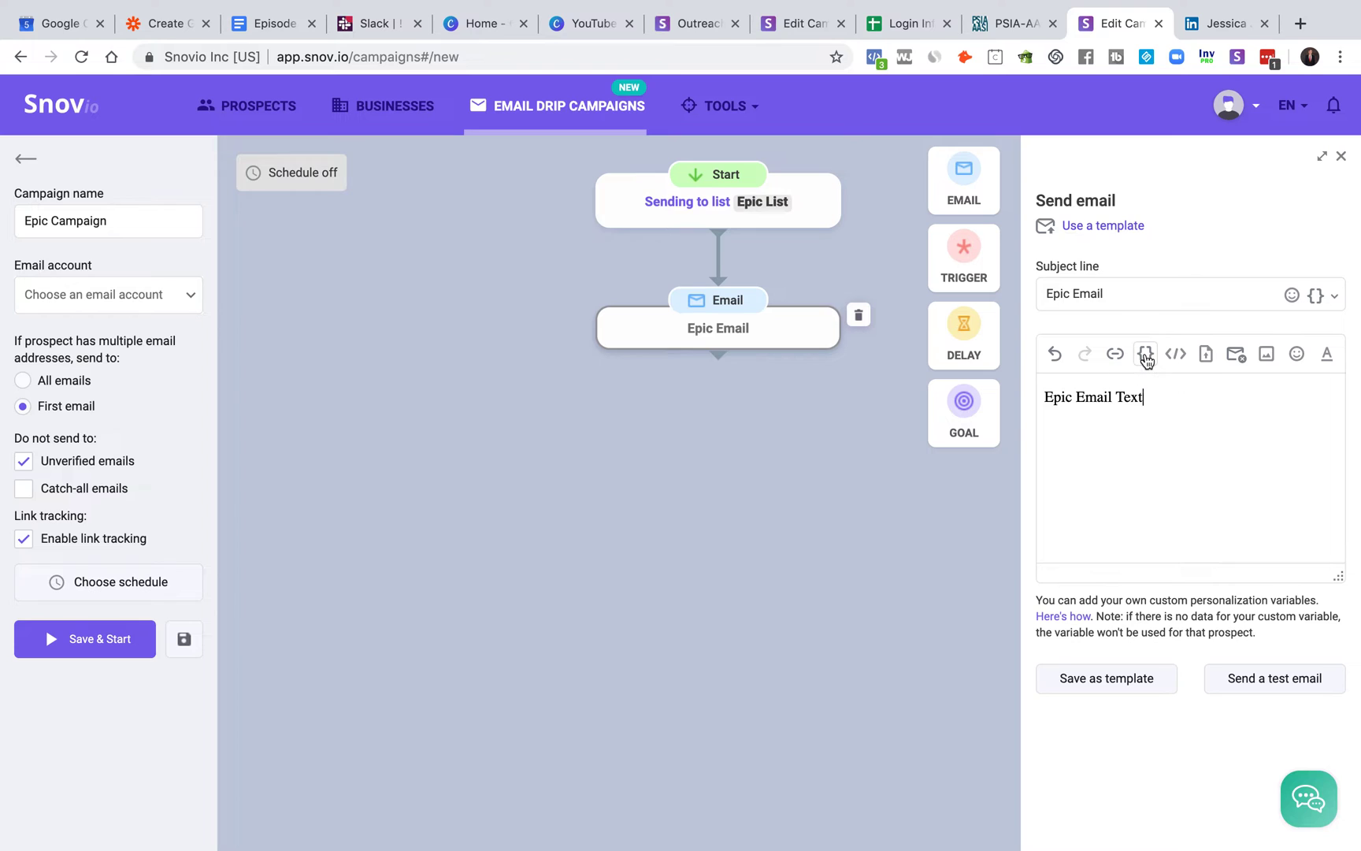
{"action": "left_click", "coordinate": [1145, 353]}
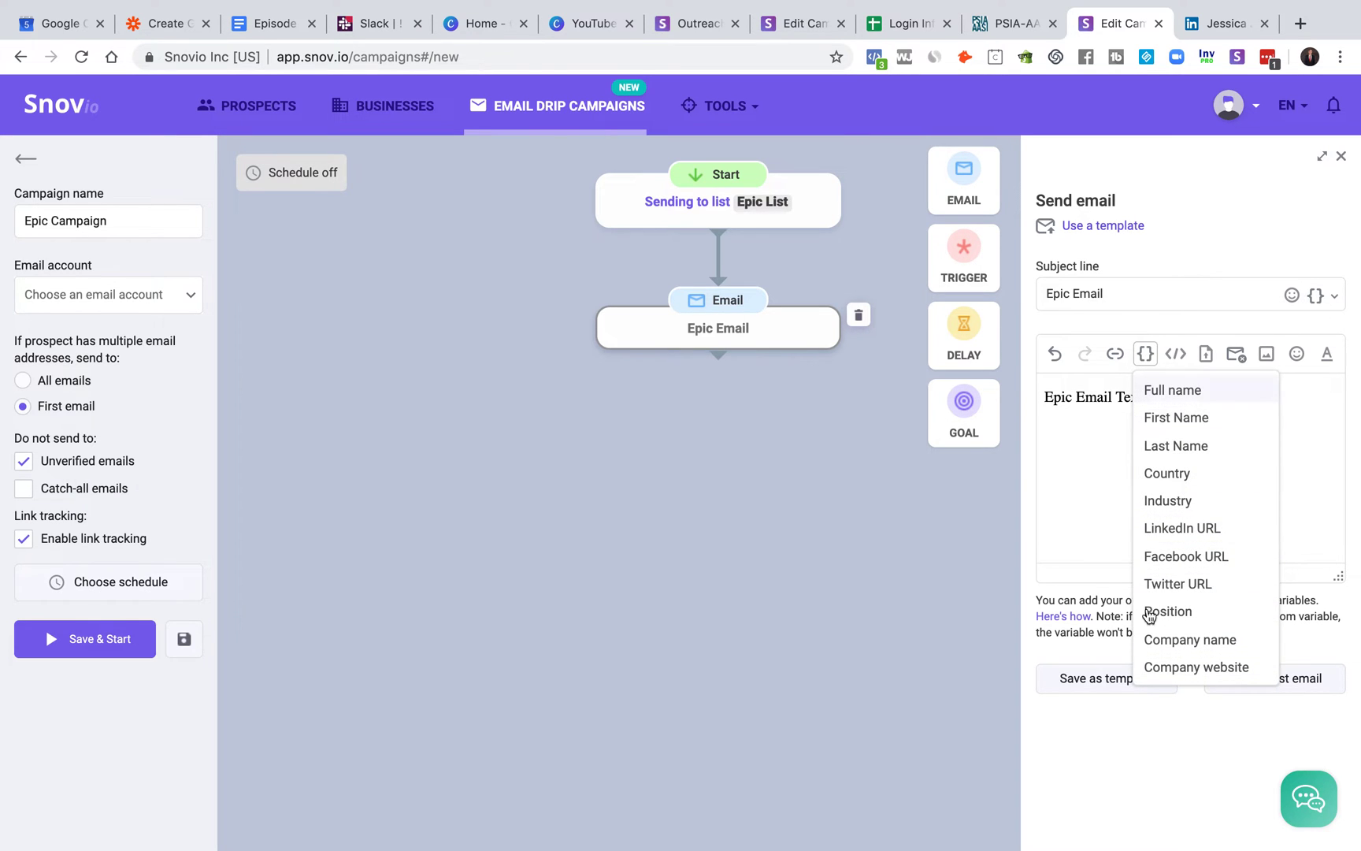
{"action": "left_click", "coordinate": [1176, 354]}
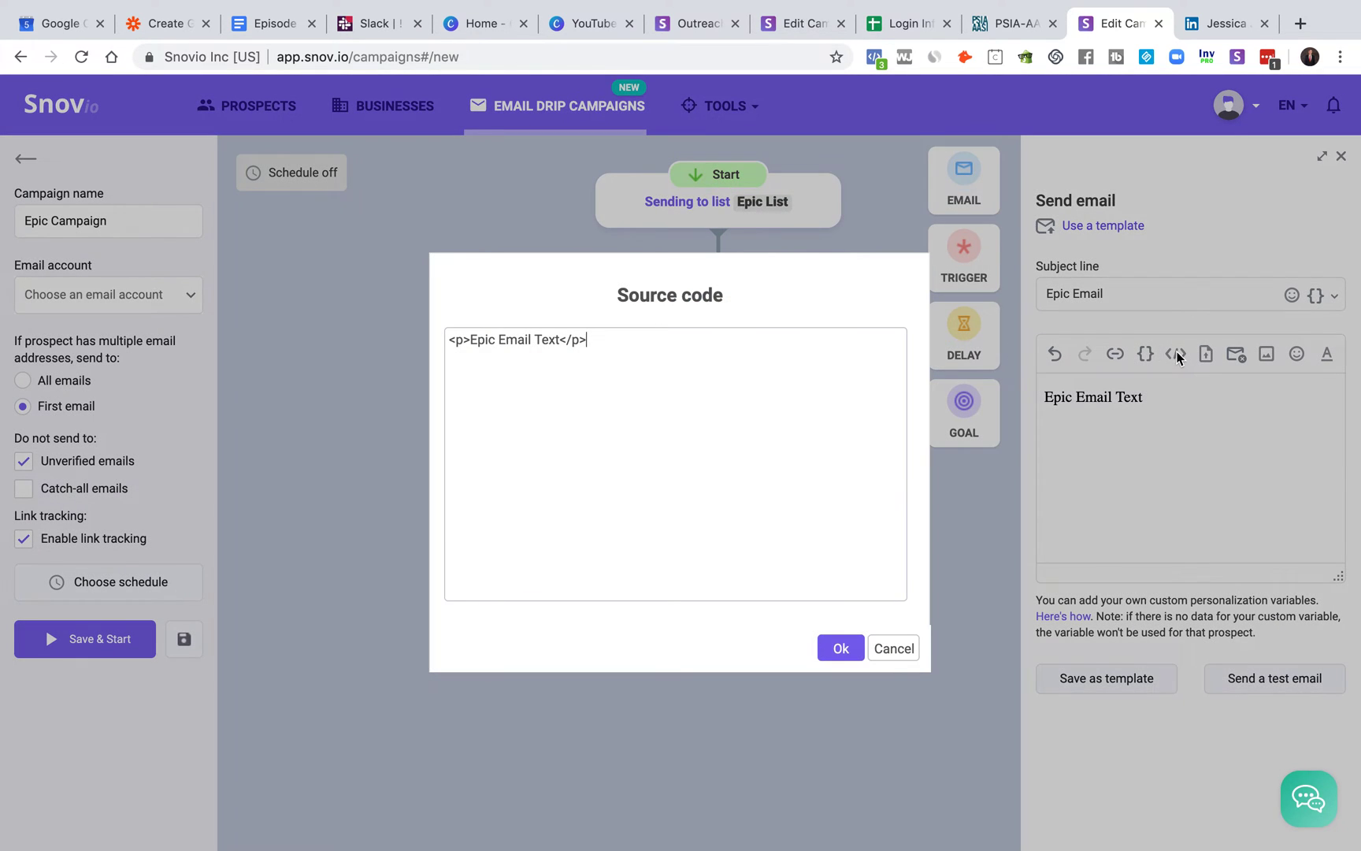
{"action": "left_click", "coordinate": [841, 647]}
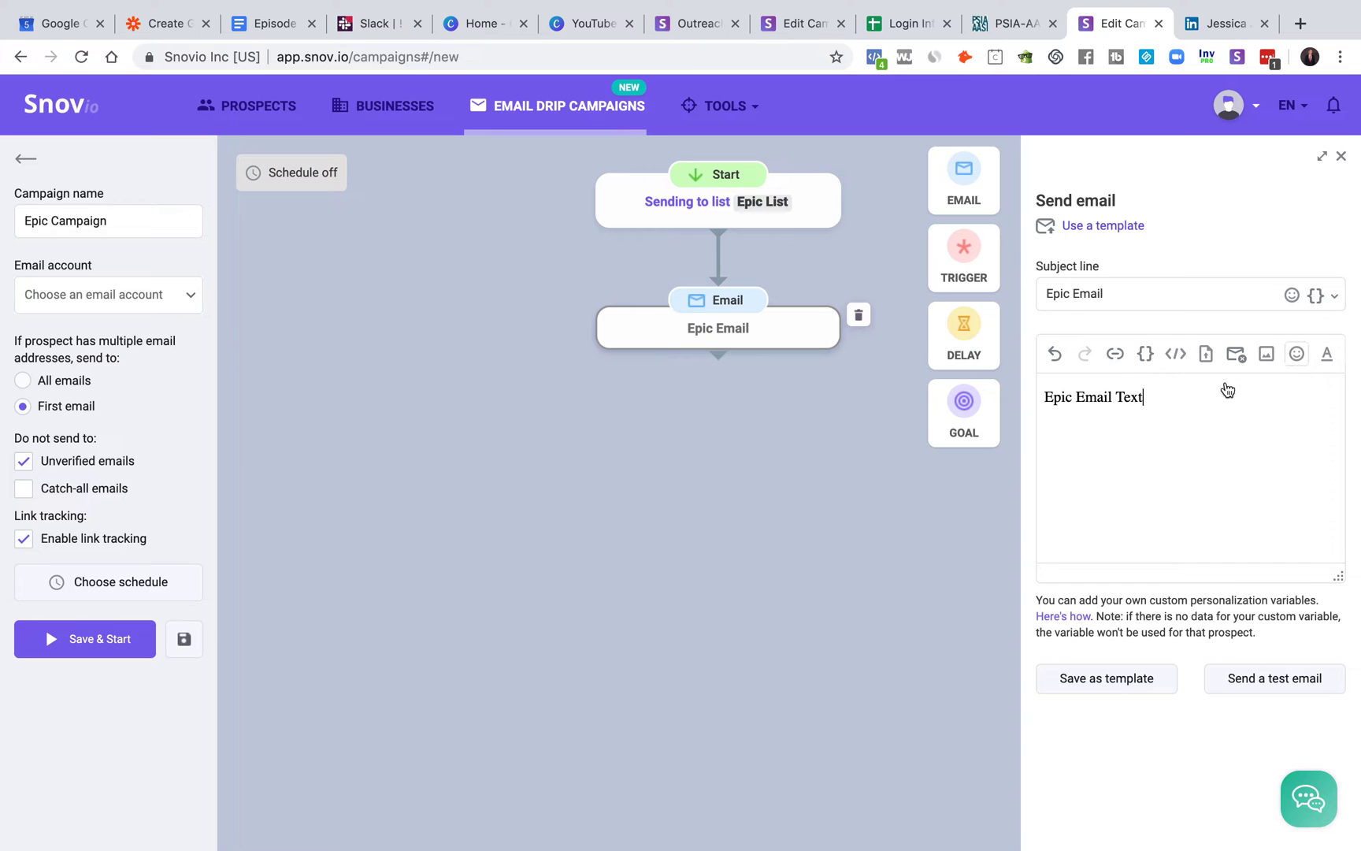
End the email body with a smiley emoji and show the text formatting options
{"action": "left_click", "coordinate": [1297, 355]}
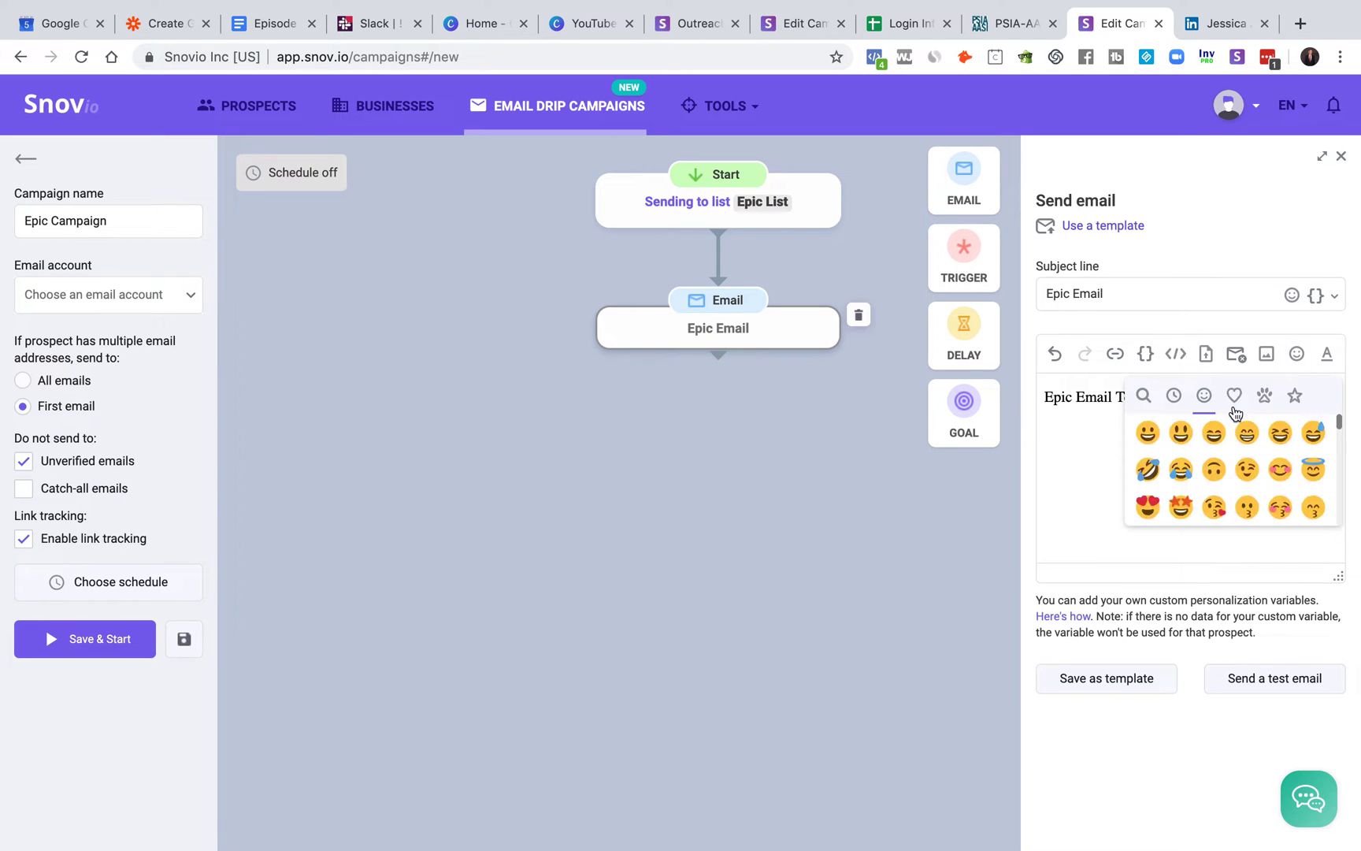
{"action": "left_click", "coordinate": [1077, 459]}
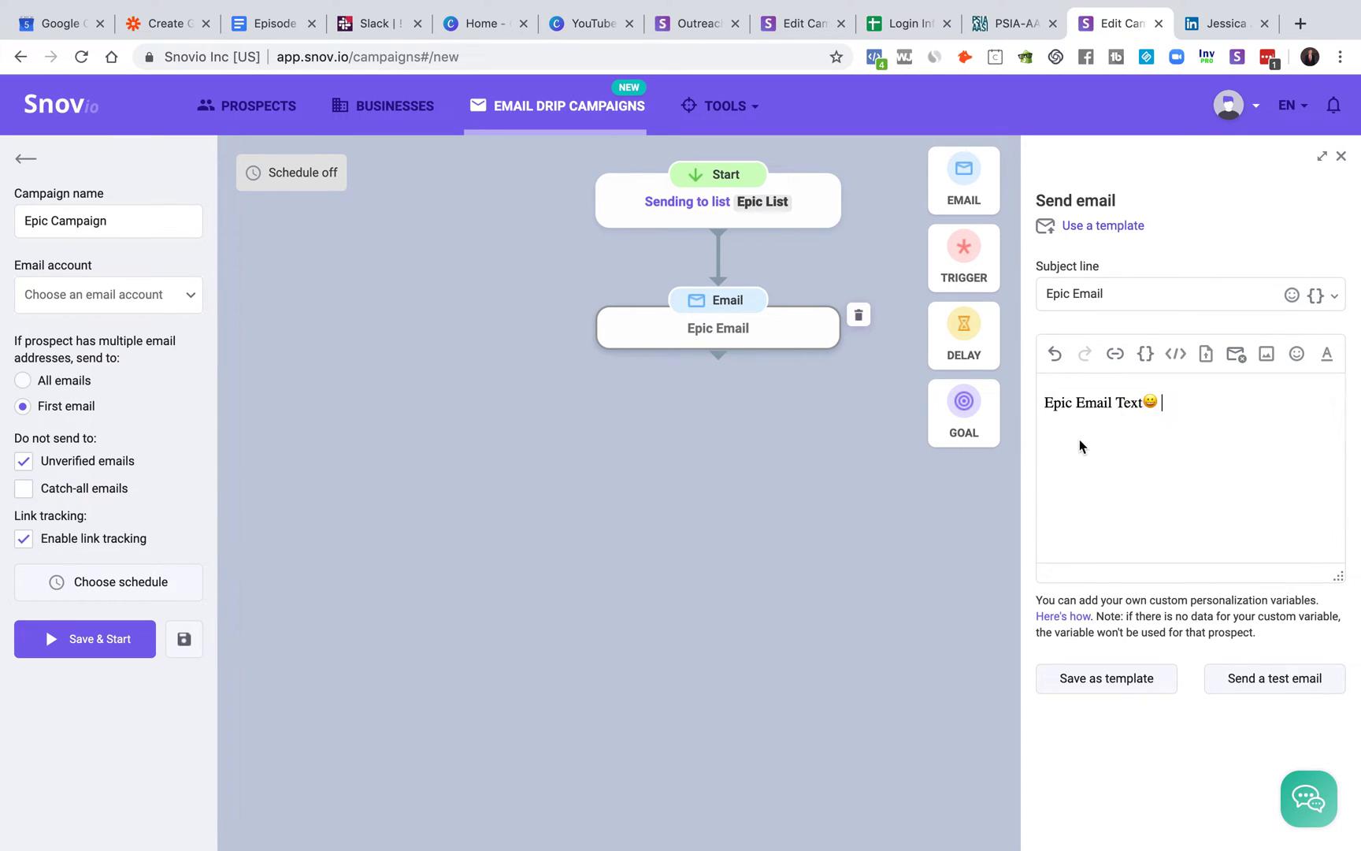
{"action": "left_click", "coordinate": [1329, 355]}
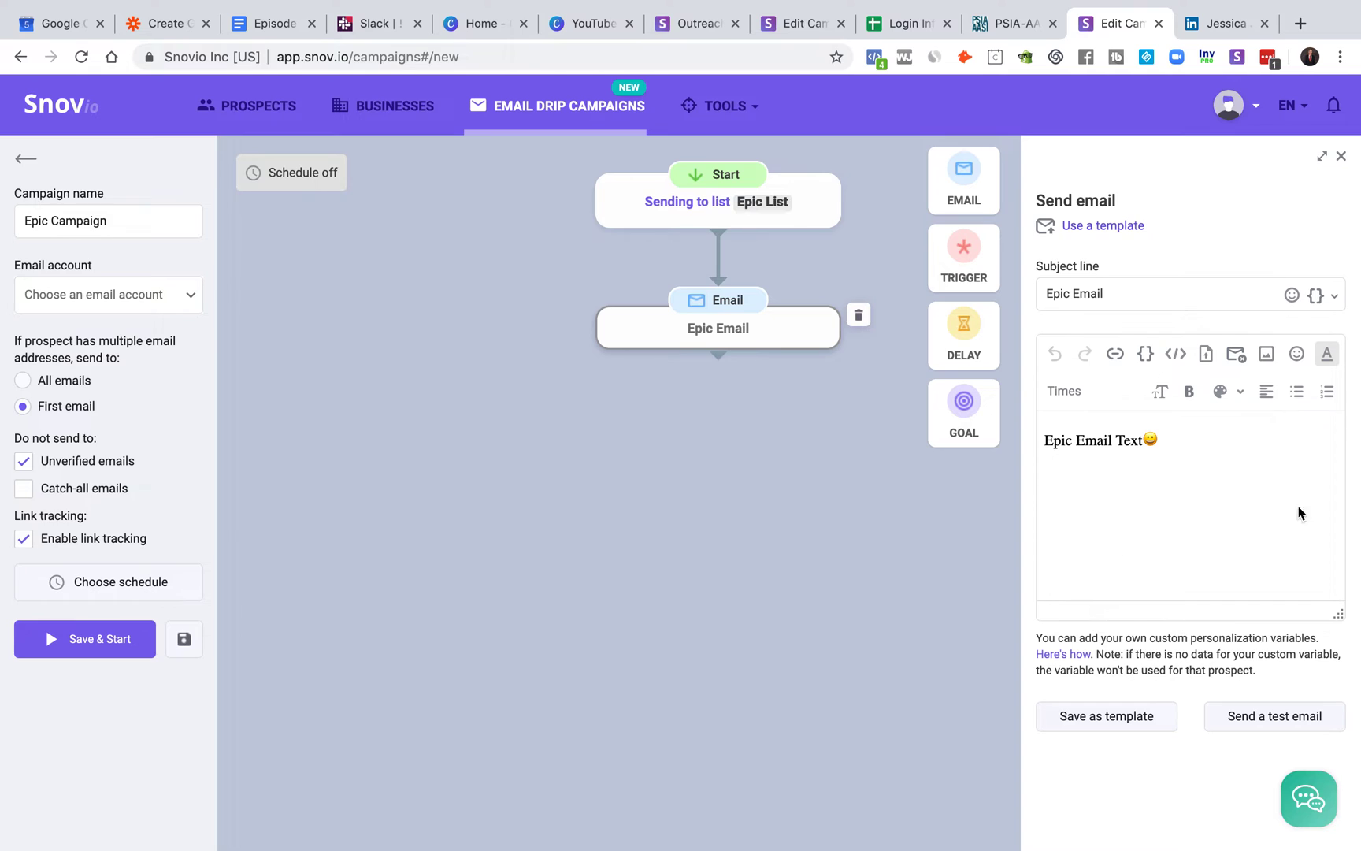
Add a trigger under Epic Email that fires when the contact clicks the email link
{"action": "left_click", "coordinate": [463, 410]}
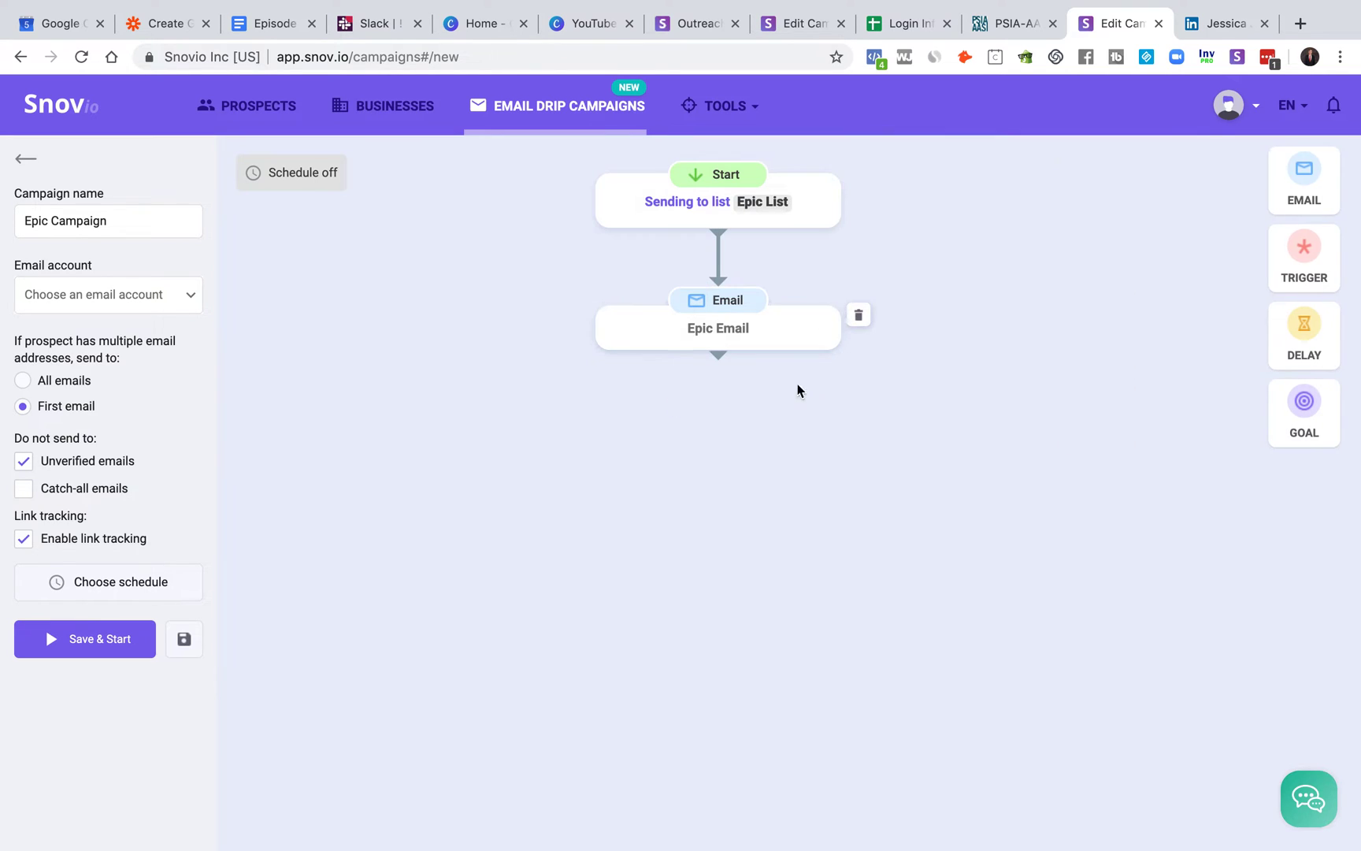
{"action": "mouse_move", "coordinate": [1304, 256]}
{"action": "left_mouse_down"}
{"action": "mouse_move", "coordinate": [698, 458]}
{"action": "mouse_move", "coordinate": [717, 460]}
{"action": "left_mouse_up"}
{"action": "left_click_drag", "start_coordinate": [718, 358], "coordinate": [719, 413]}
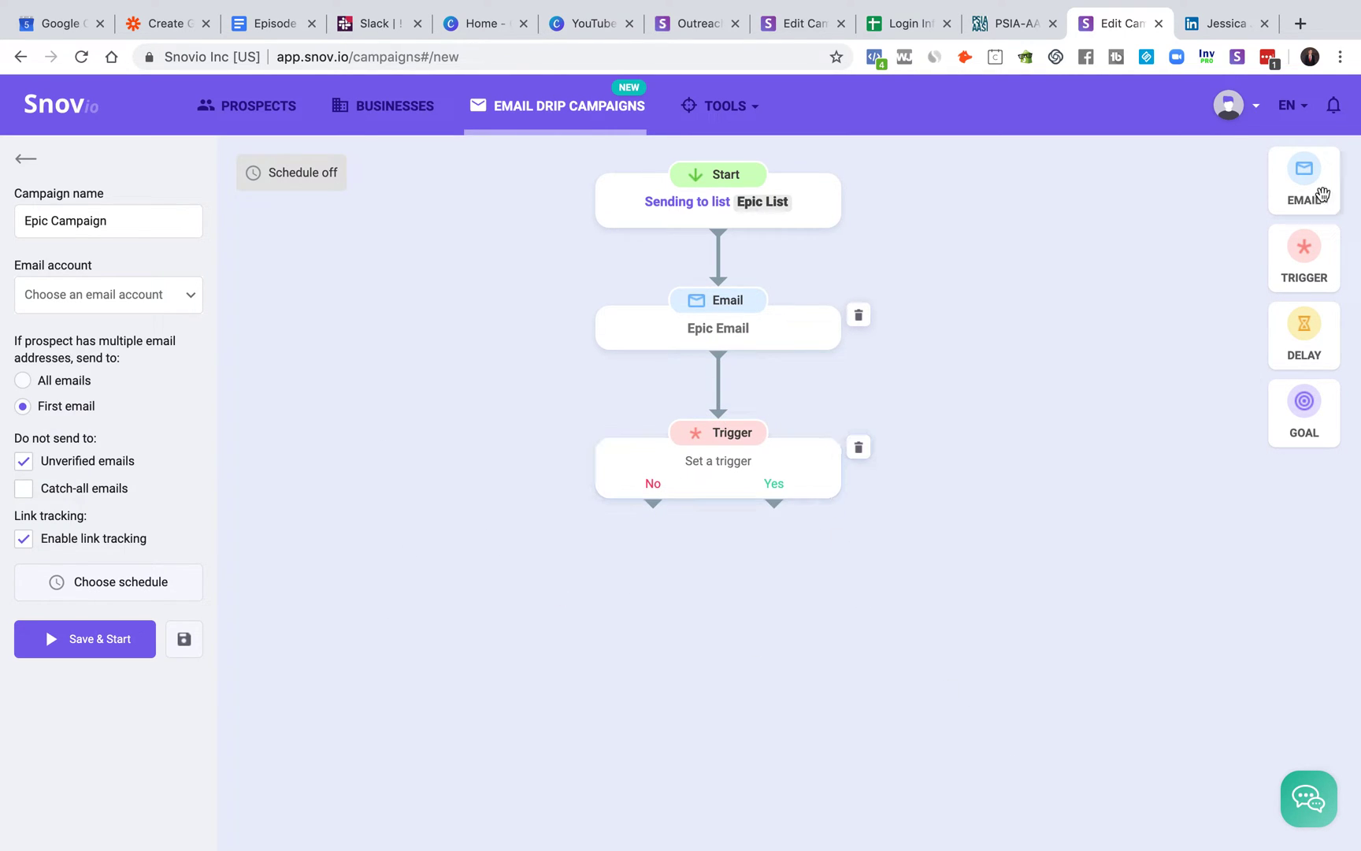
{"action": "left_click", "coordinate": [719, 455]}
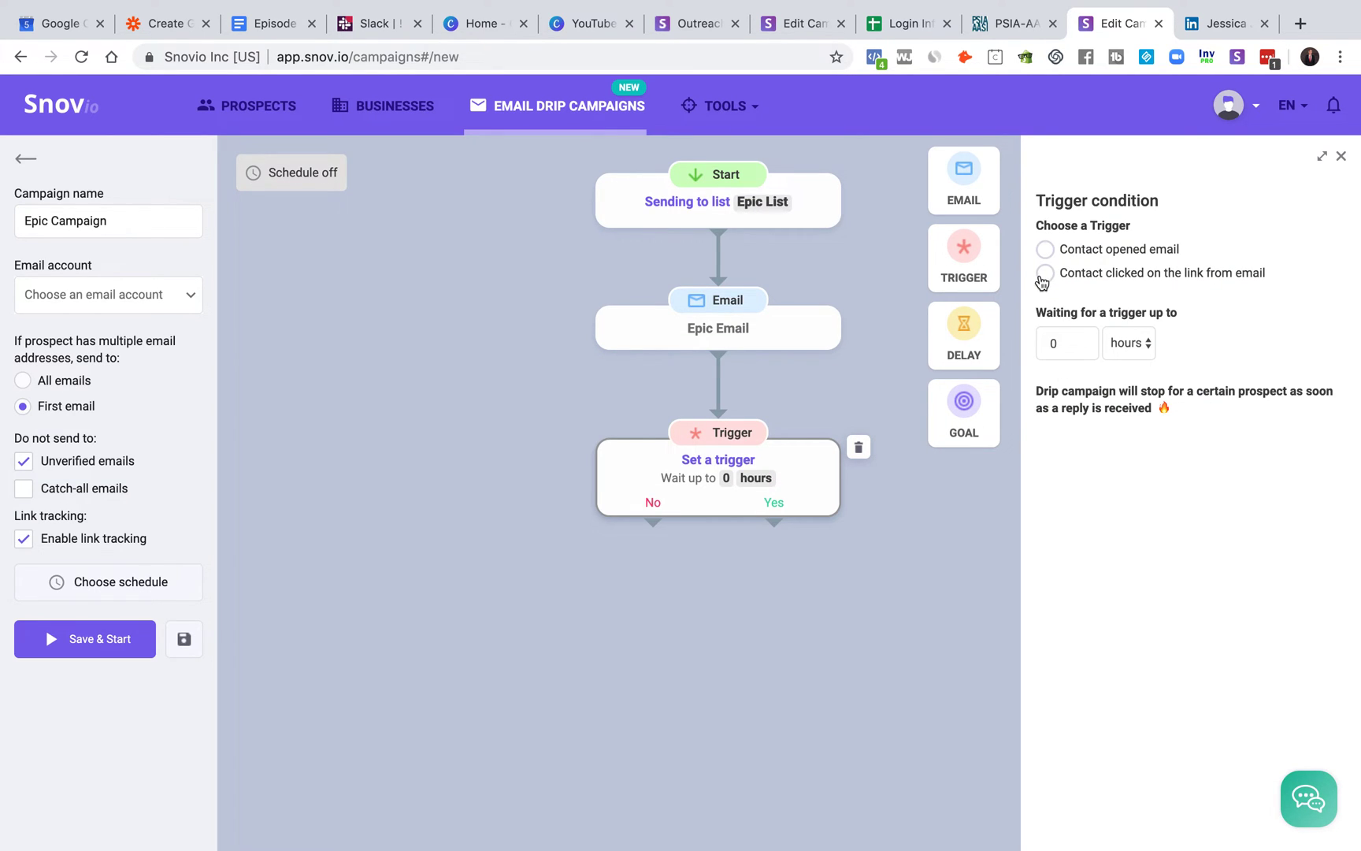
{"action": "left_click", "coordinate": [1044, 273]}
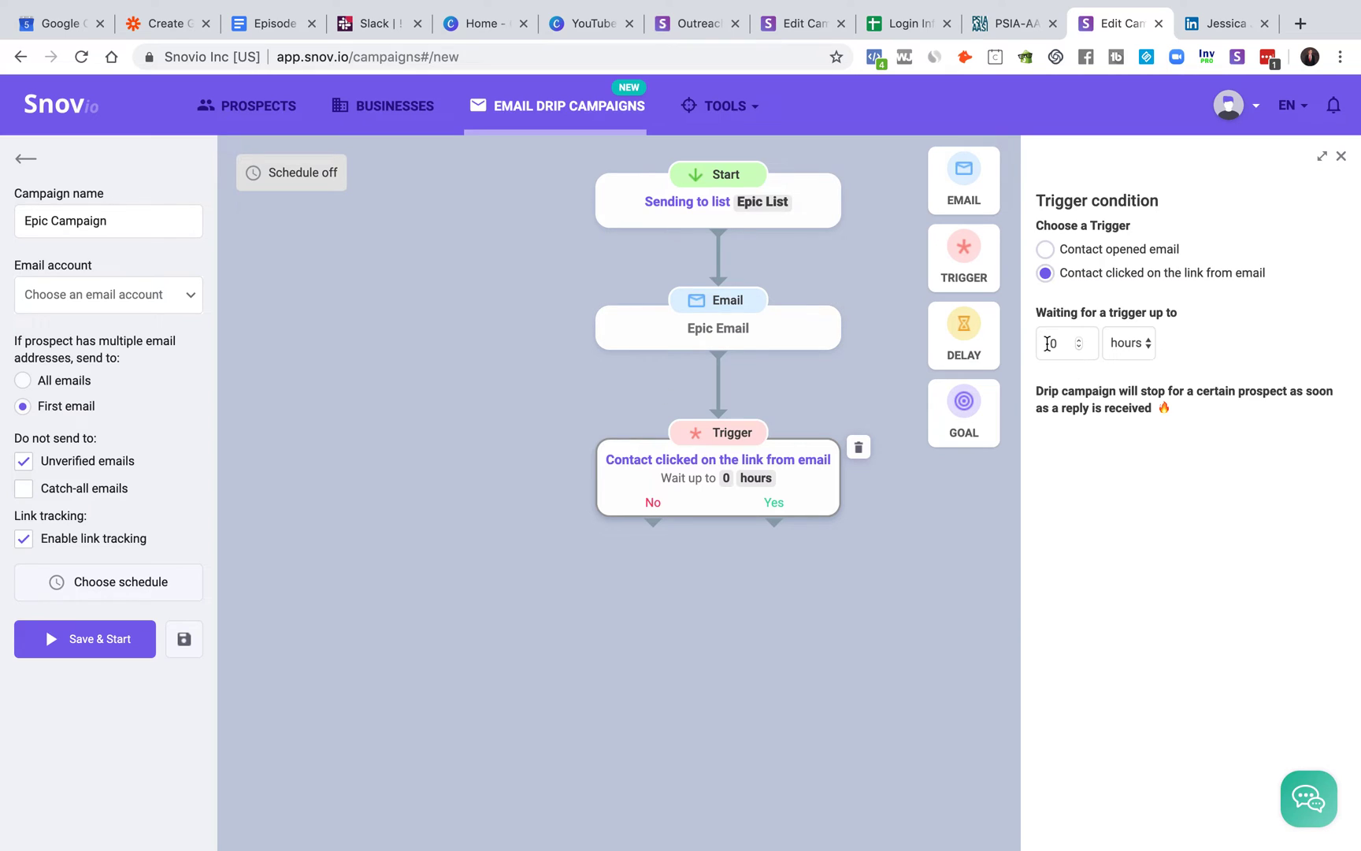
Set the trigger's wait limit to 3 days
{"action": "left_click", "coordinate": [1077, 339]}
{"action": "left_click", "coordinate": [1078, 339]}
{"action": "left_click", "coordinate": [1129, 343]}
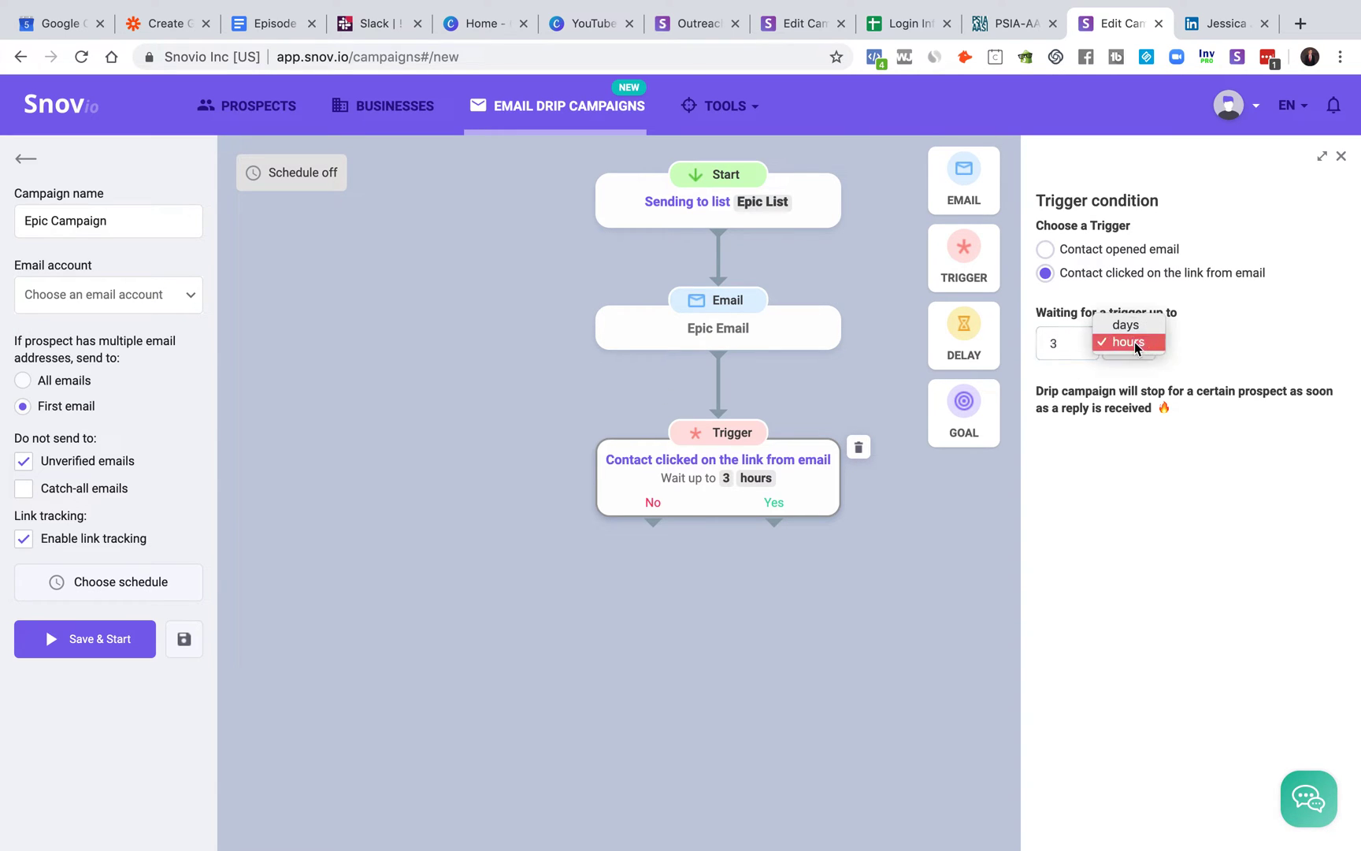
{"action": "left_click", "coordinate": [1135, 327]}
{"action": "left_click_drag", "start_coordinate": [1038, 313], "coordinate": [1179, 316]}
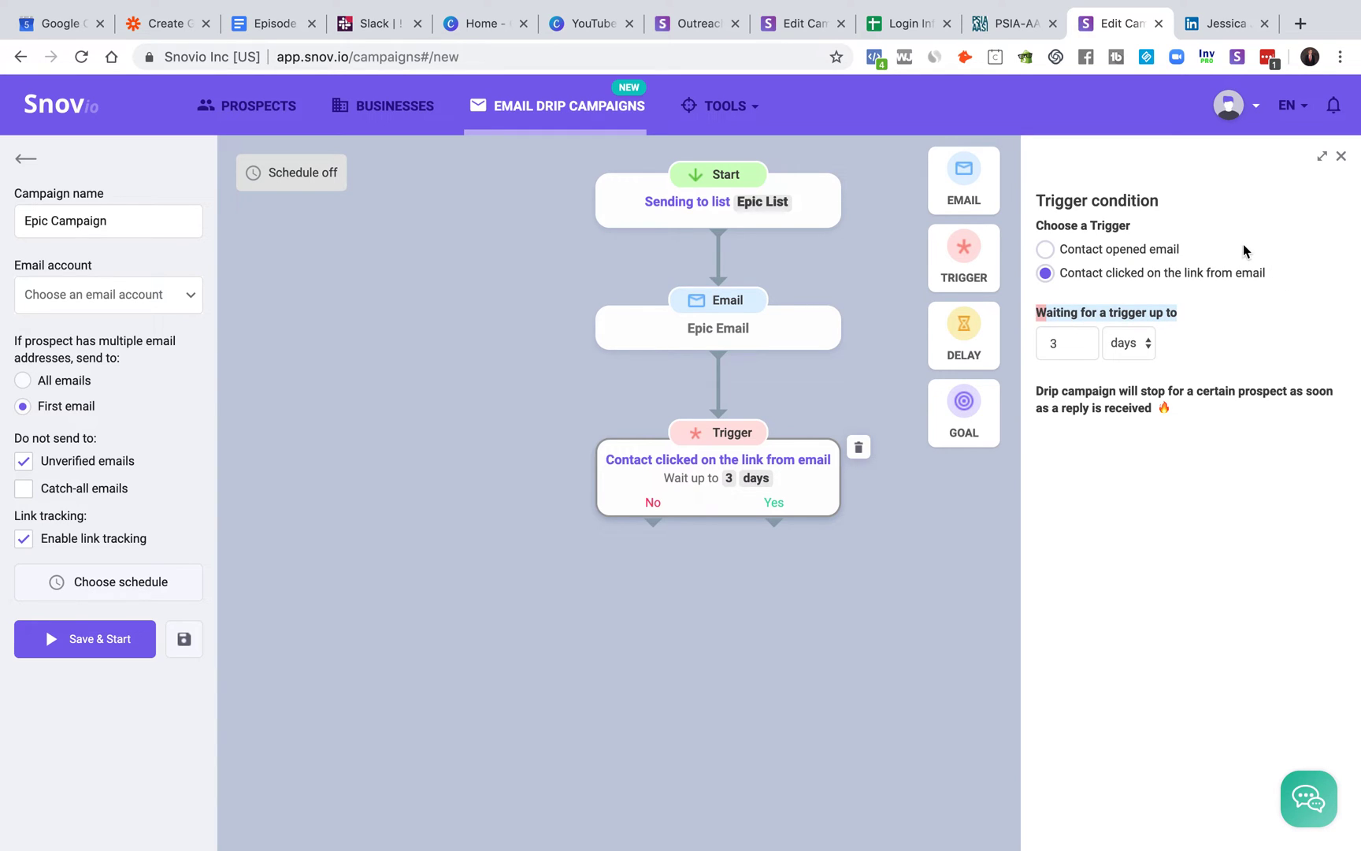
{"action": "left_click", "coordinate": [1191, 351]}
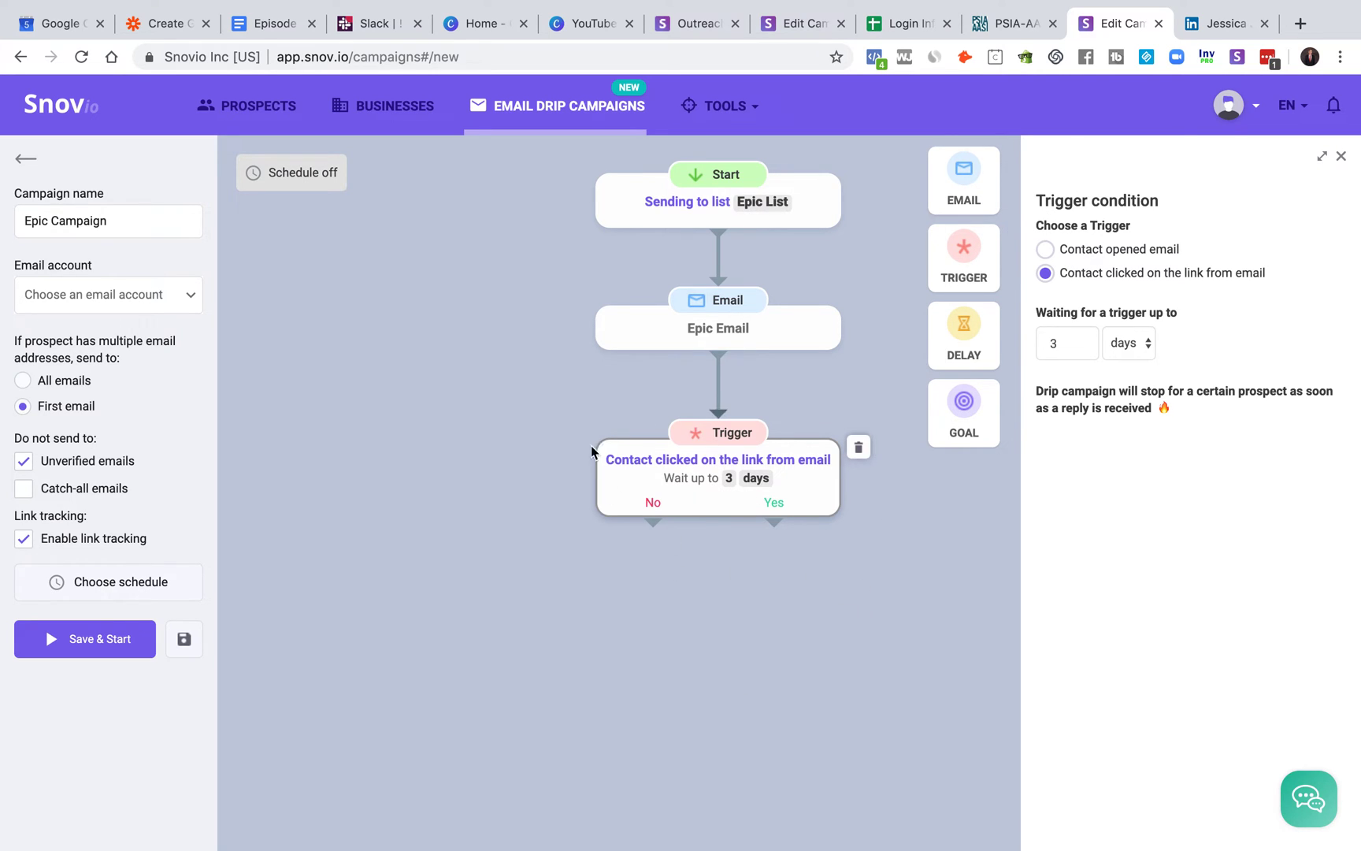
Connect the trigger's Yes branch to a goal named 'Booked an interview'
{"action": "left_click_drag", "start_coordinate": [964, 409], "coordinate": [871, 617]}
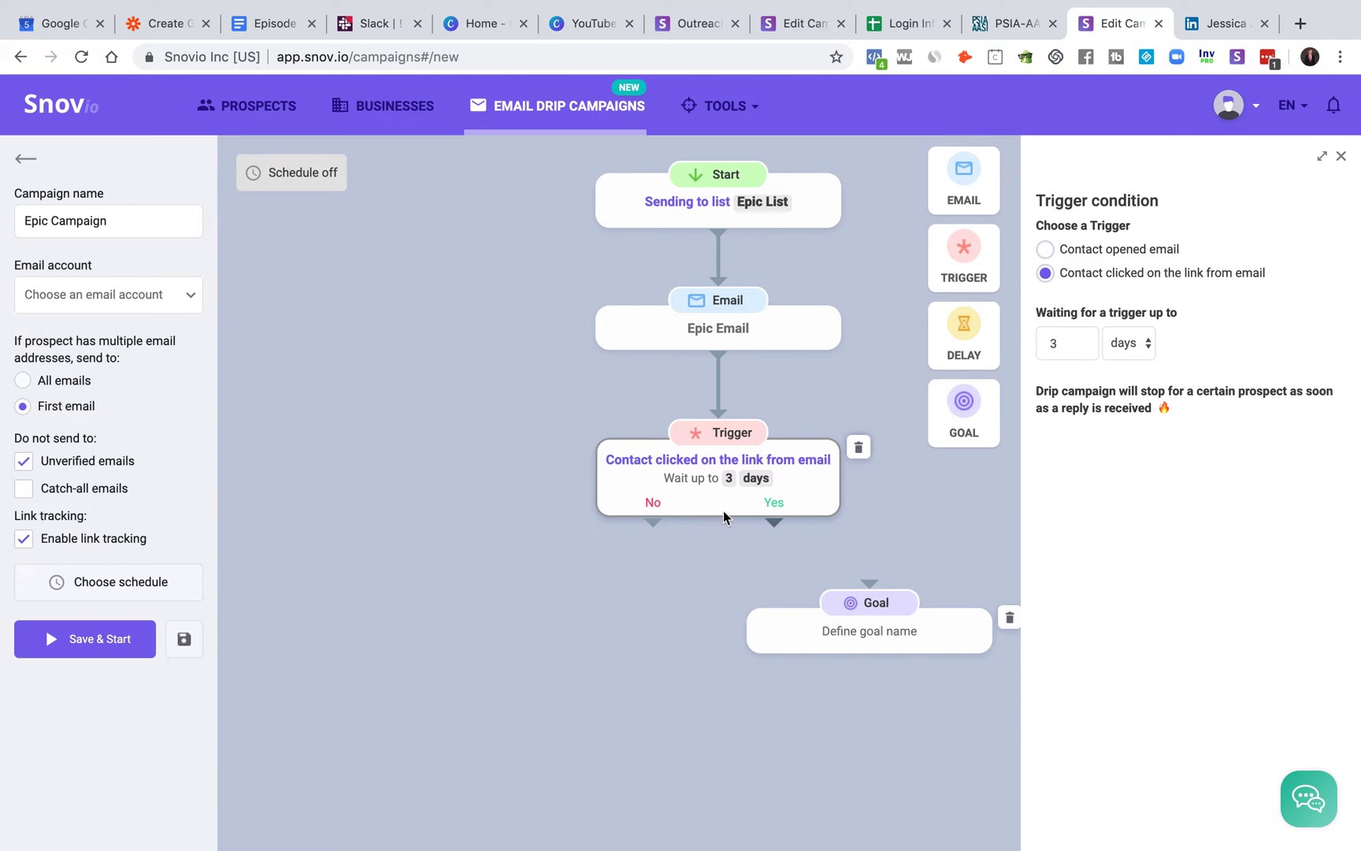
{"action": "left_click_drag", "start_coordinate": [776, 525], "coordinate": [870, 584]}
{"action": "left_click", "coordinate": [871, 630]}
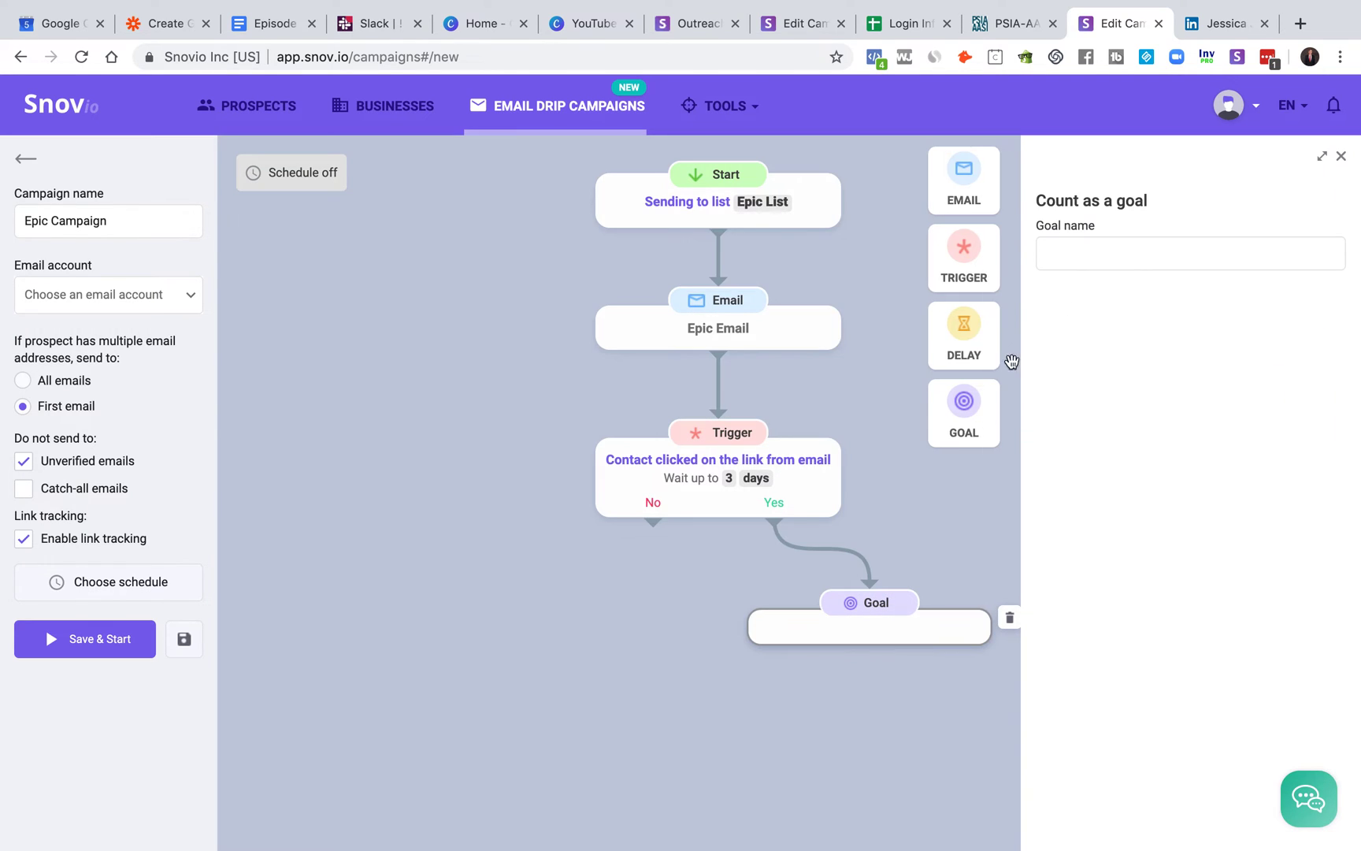
{"action": "left_click", "coordinate": [1113, 252]}
{"action": "type", "text": "Booked a"}
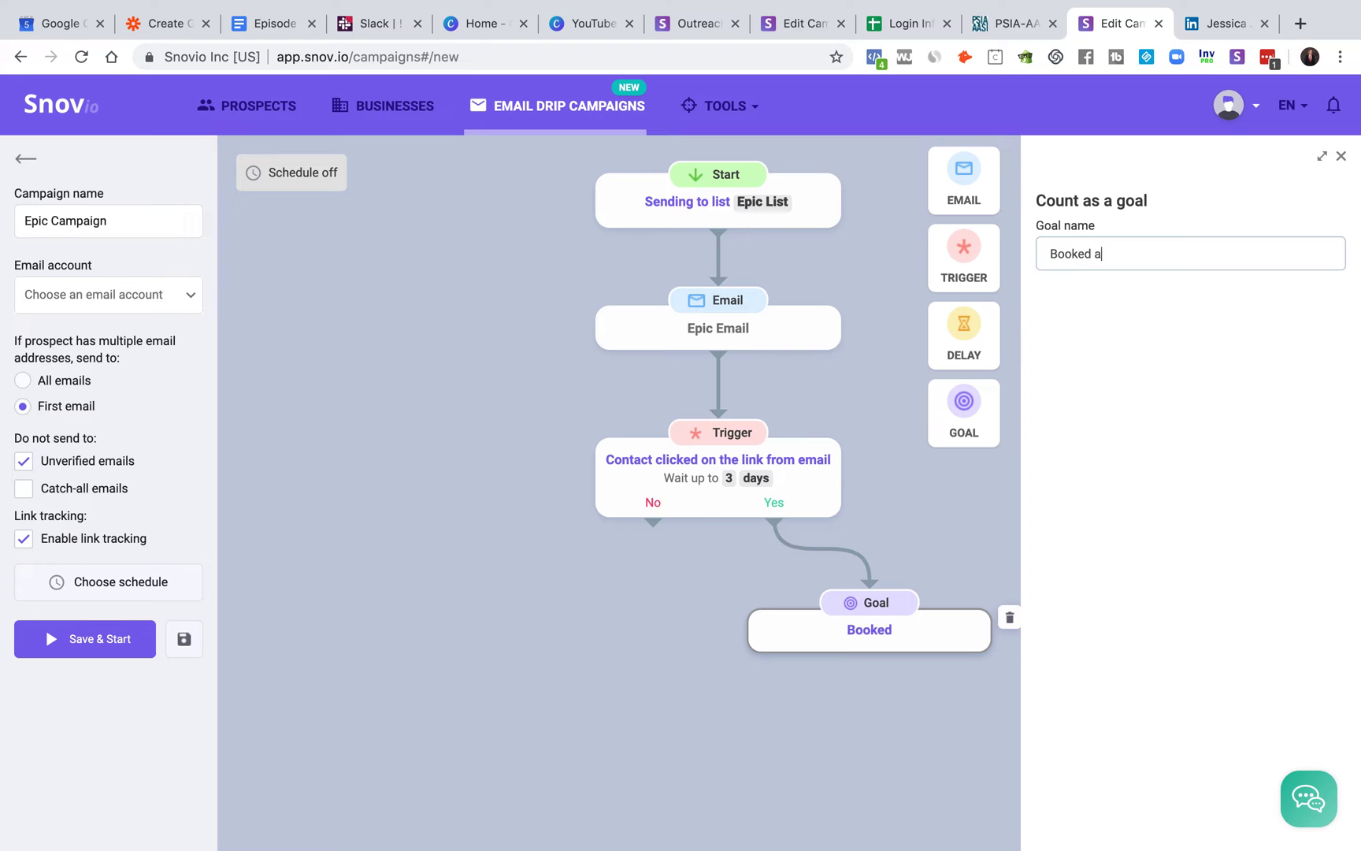
{"action": "type", "text": "n interview"}
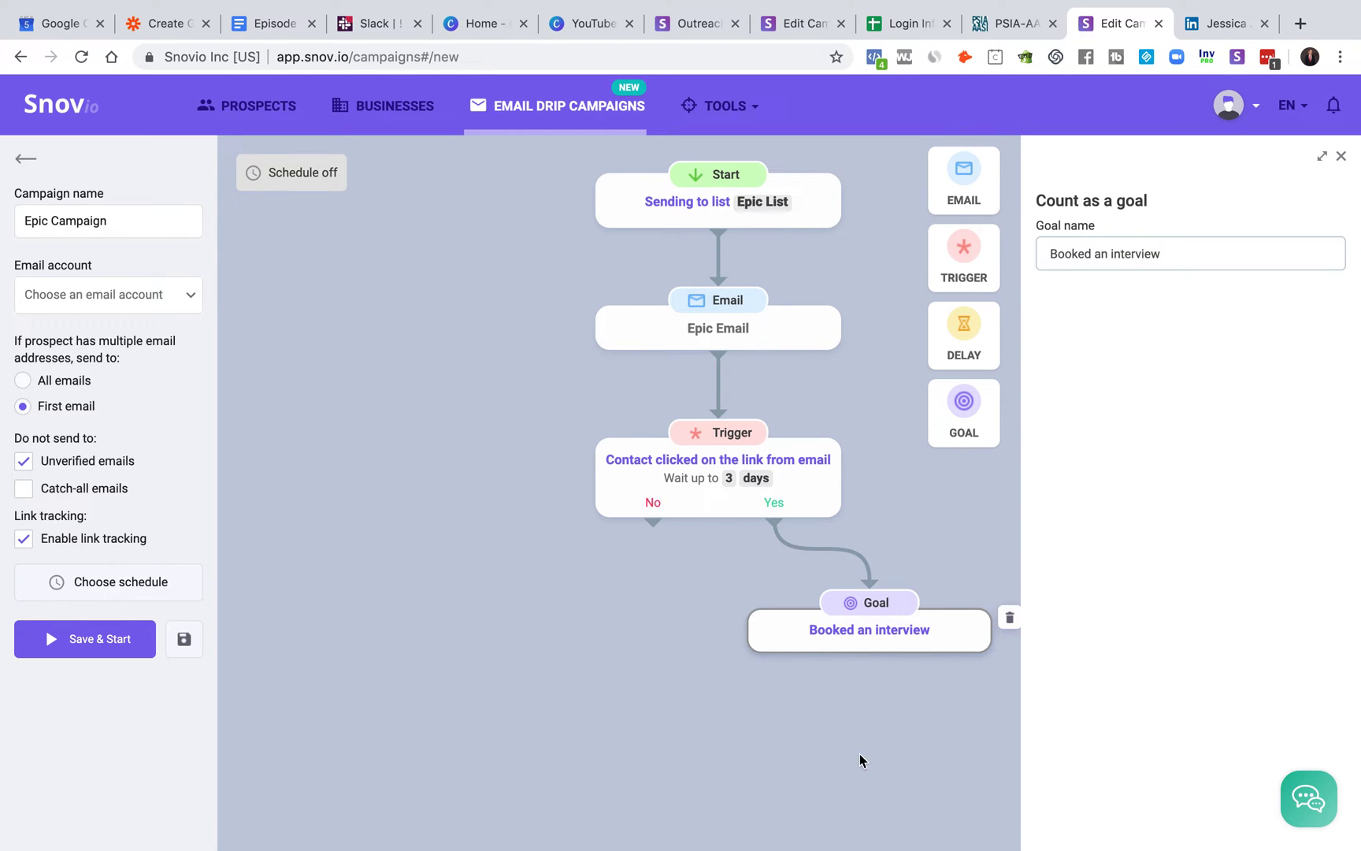
{"action": "left_click", "coordinate": [861, 759]}
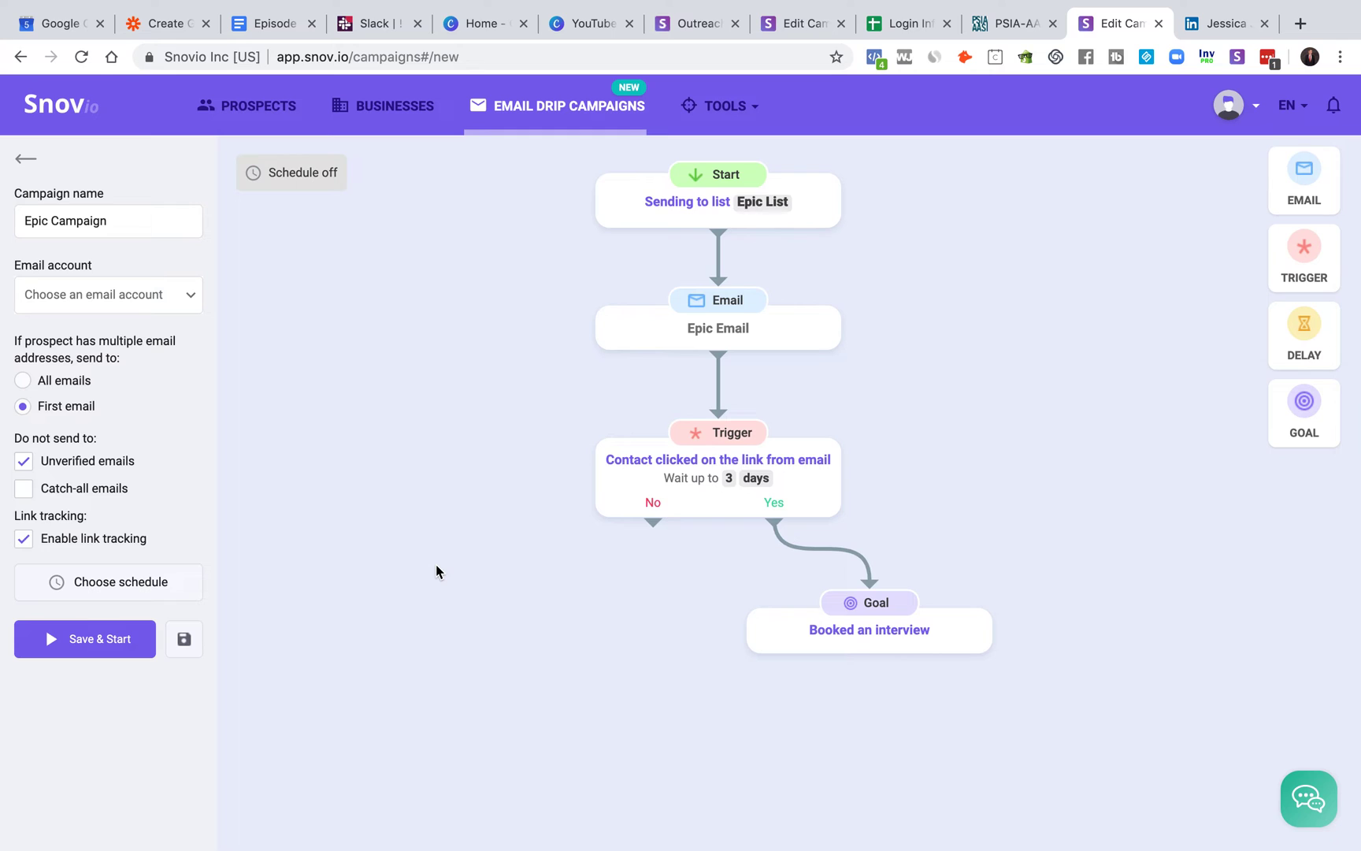
Add an empty email step connected to the trigger's No branch
{"action": "left_click_drag", "start_coordinate": [1304, 181], "coordinate": [1255, 224]}
{"action": "left_click_drag", "start_coordinate": [1007, 438], "coordinate": [566, 702]}
{"action": "left_click_drag", "start_coordinate": [654, 520], "coordinate": [567, 670]}
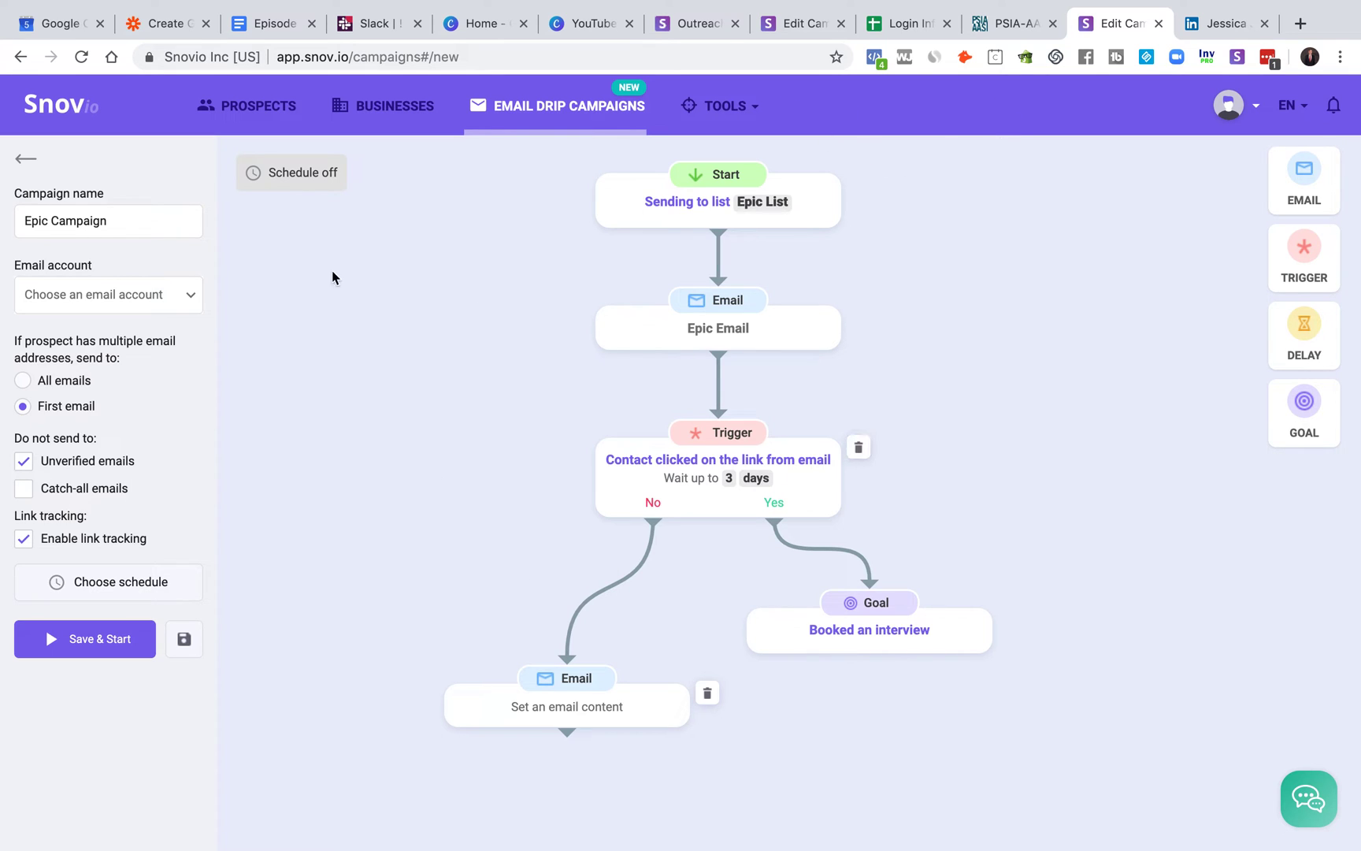
Switch to the LinkedIn profile and bring up the Snov.io extension for it
{"action": "left_click", "coordinate": [1229, 24]}
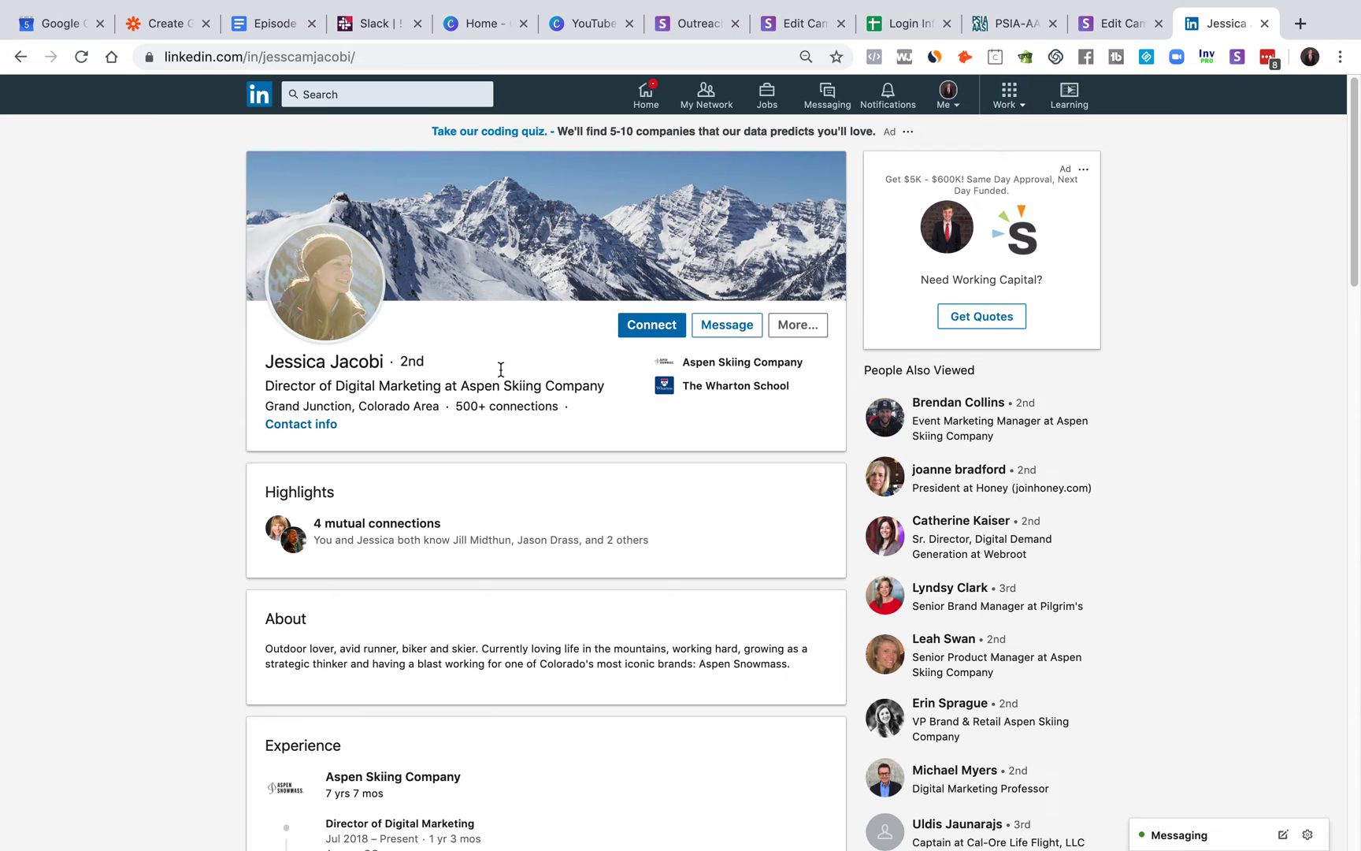
{"action": "left_click_drag", "start_coordinate": [264, 392], "coordinate": [442, 380]}
{"action": "left_click", "coordinate": [459, 362]}
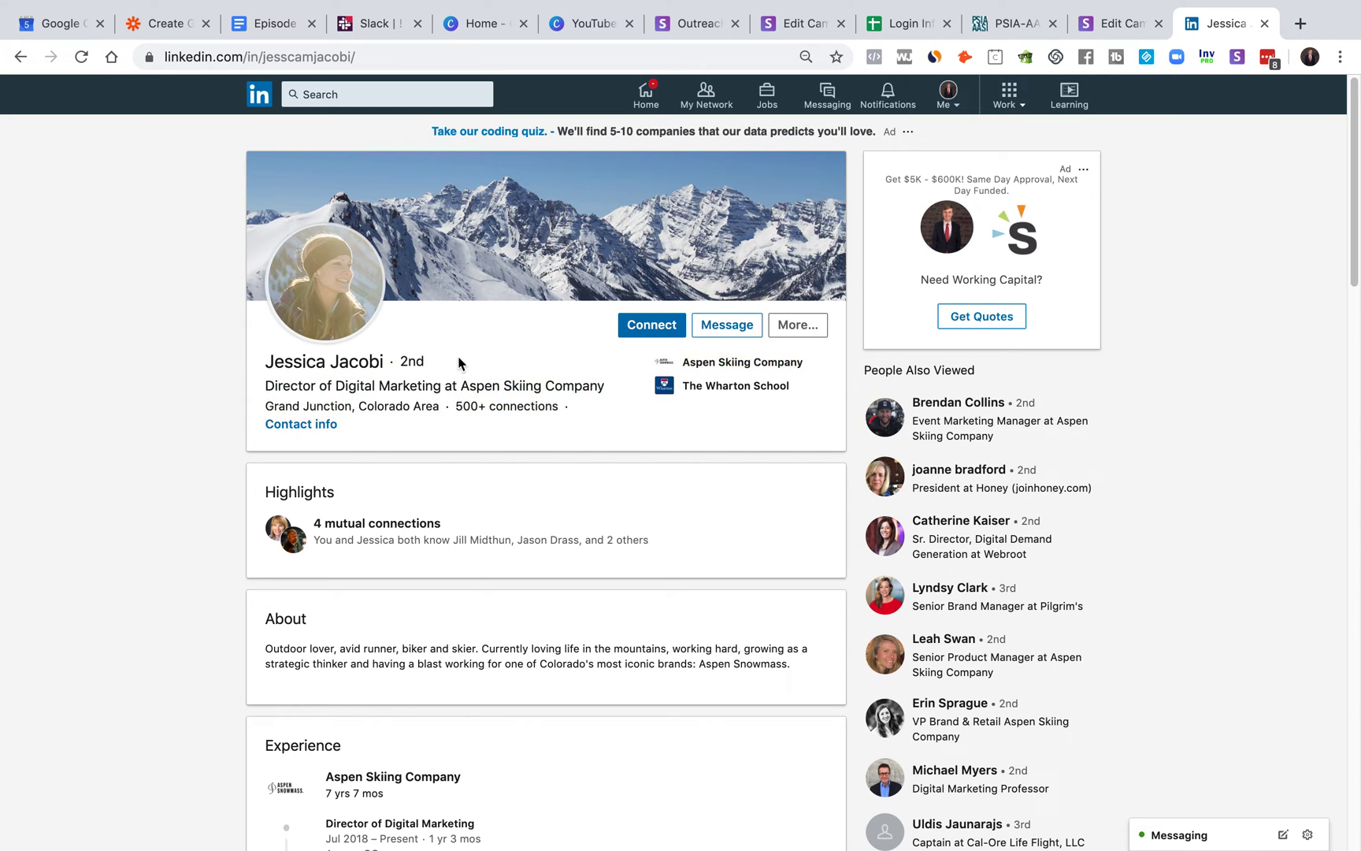
{"action": "left_click", "coordinate": [1237, 57]}
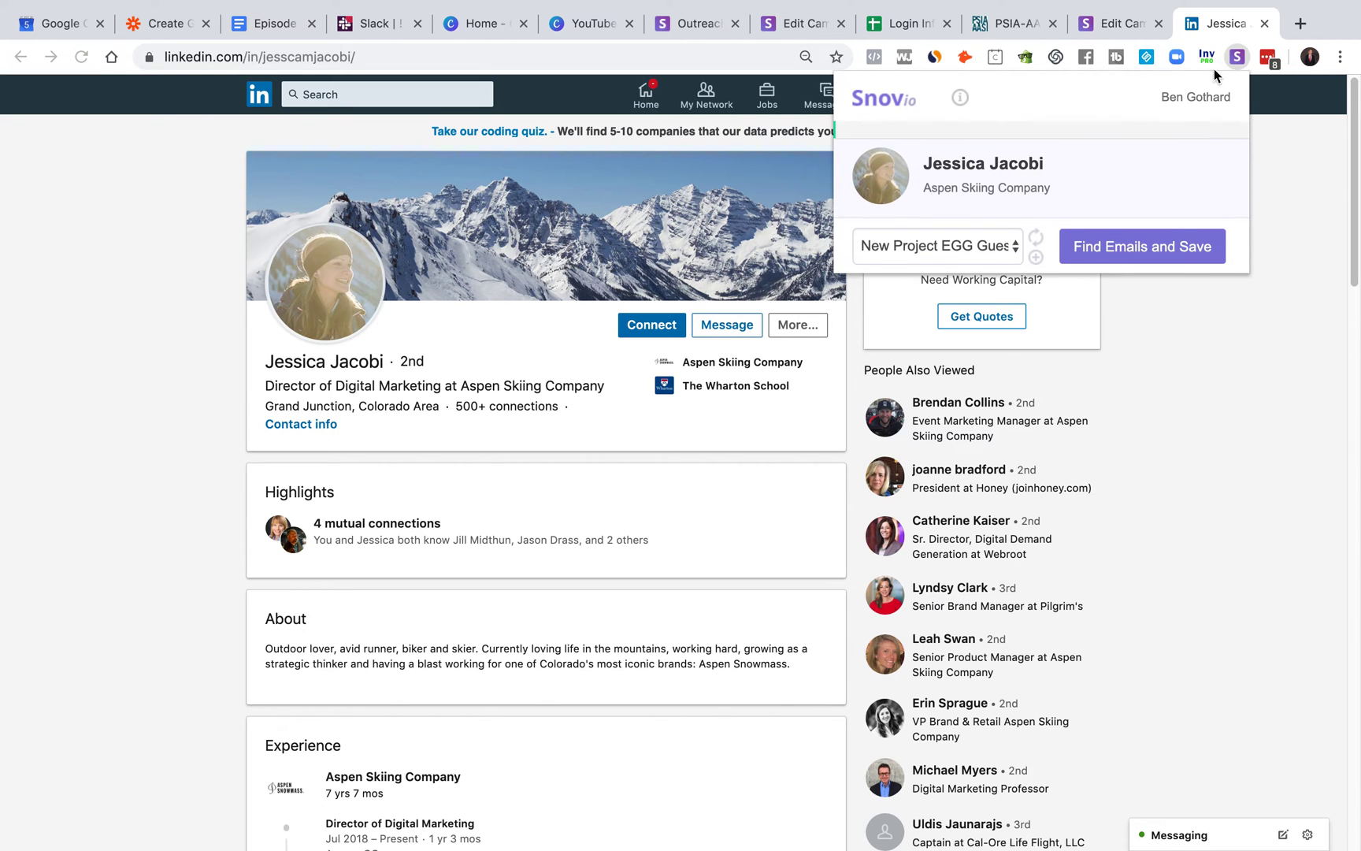
Choose Epic List as the destination list for the profile's contact
{"action": "left_click", "coordinate": [957, 233]}
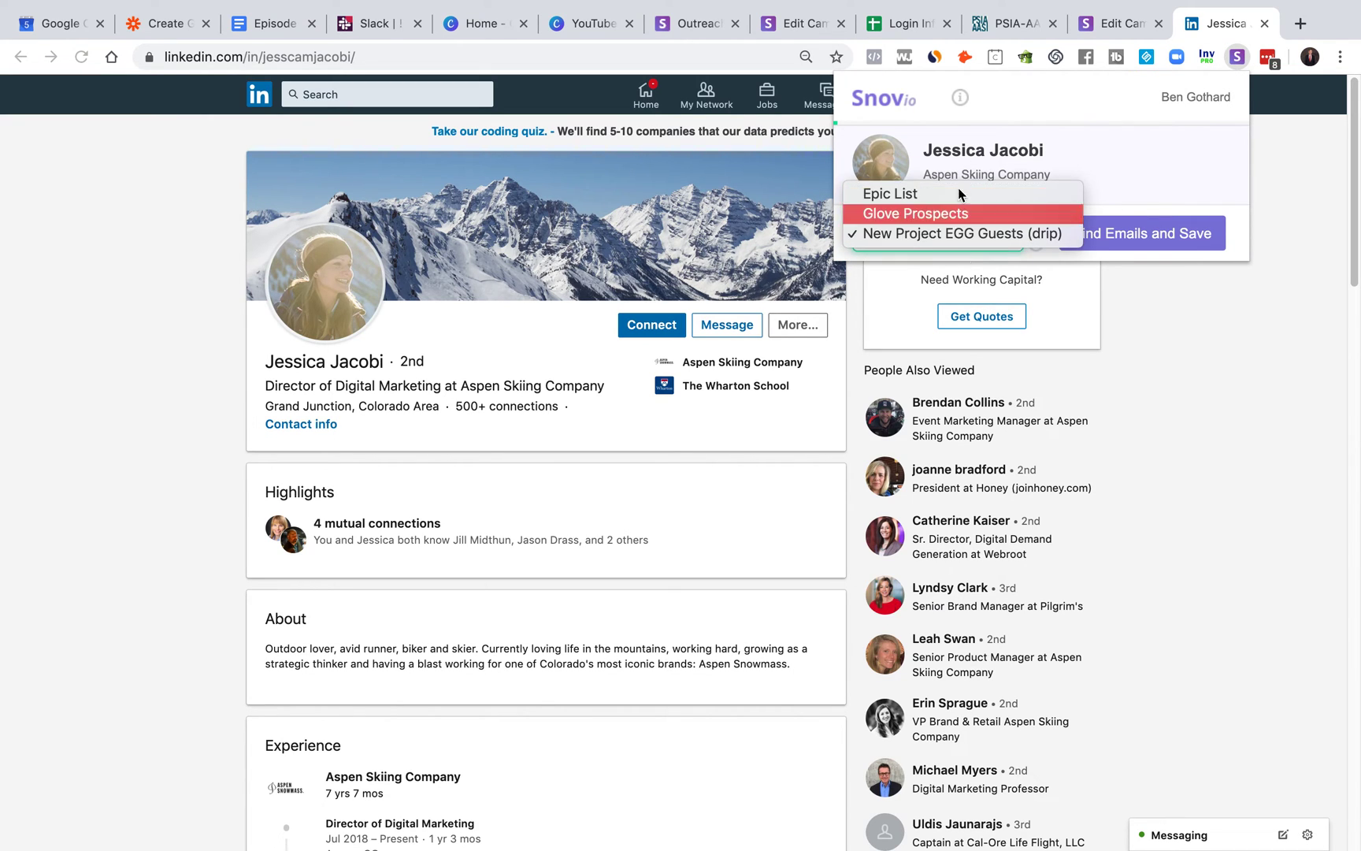
{"action": "left_click", "coordinate": [896, 194]}
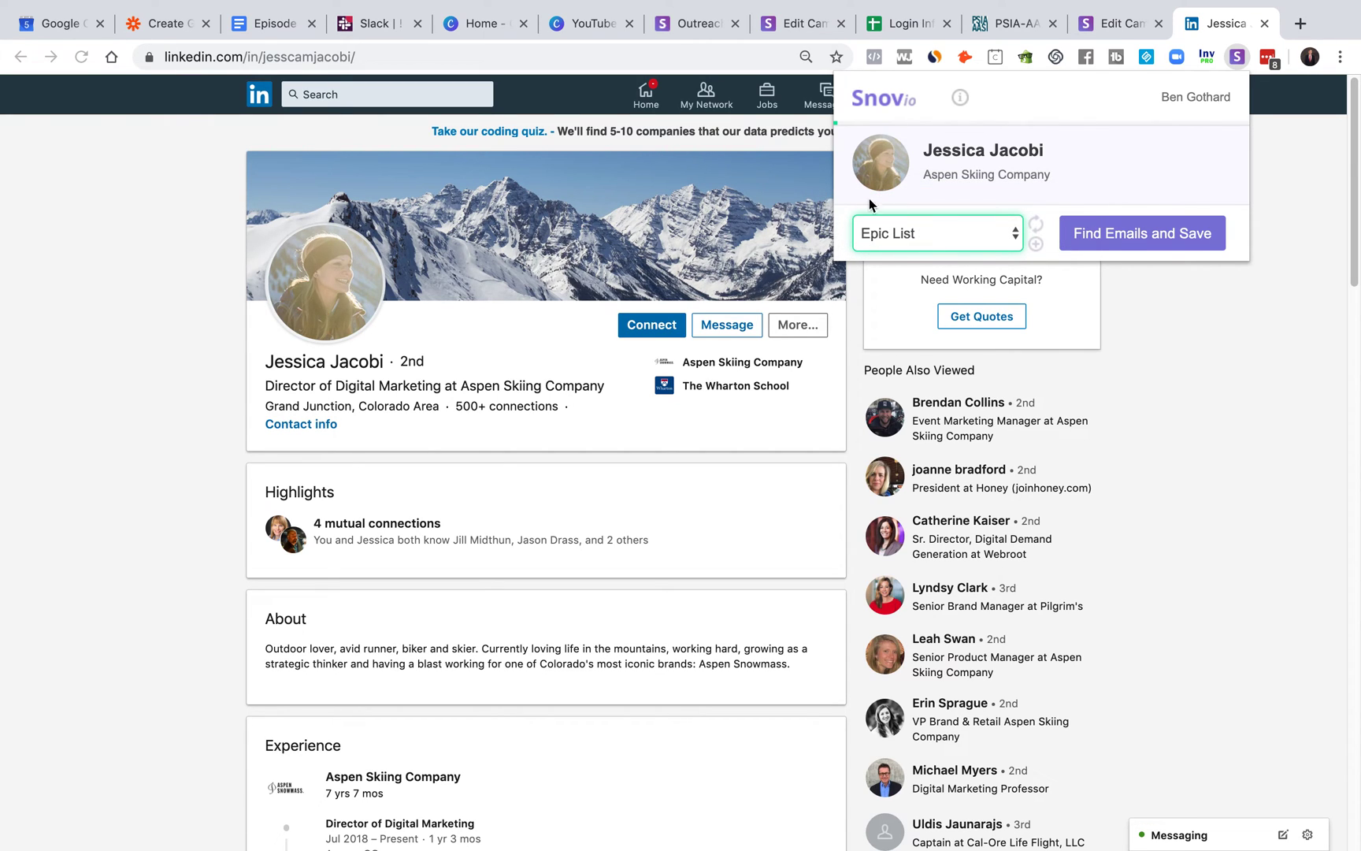
{"action": "left_click", "coordinate": [888, 230]}
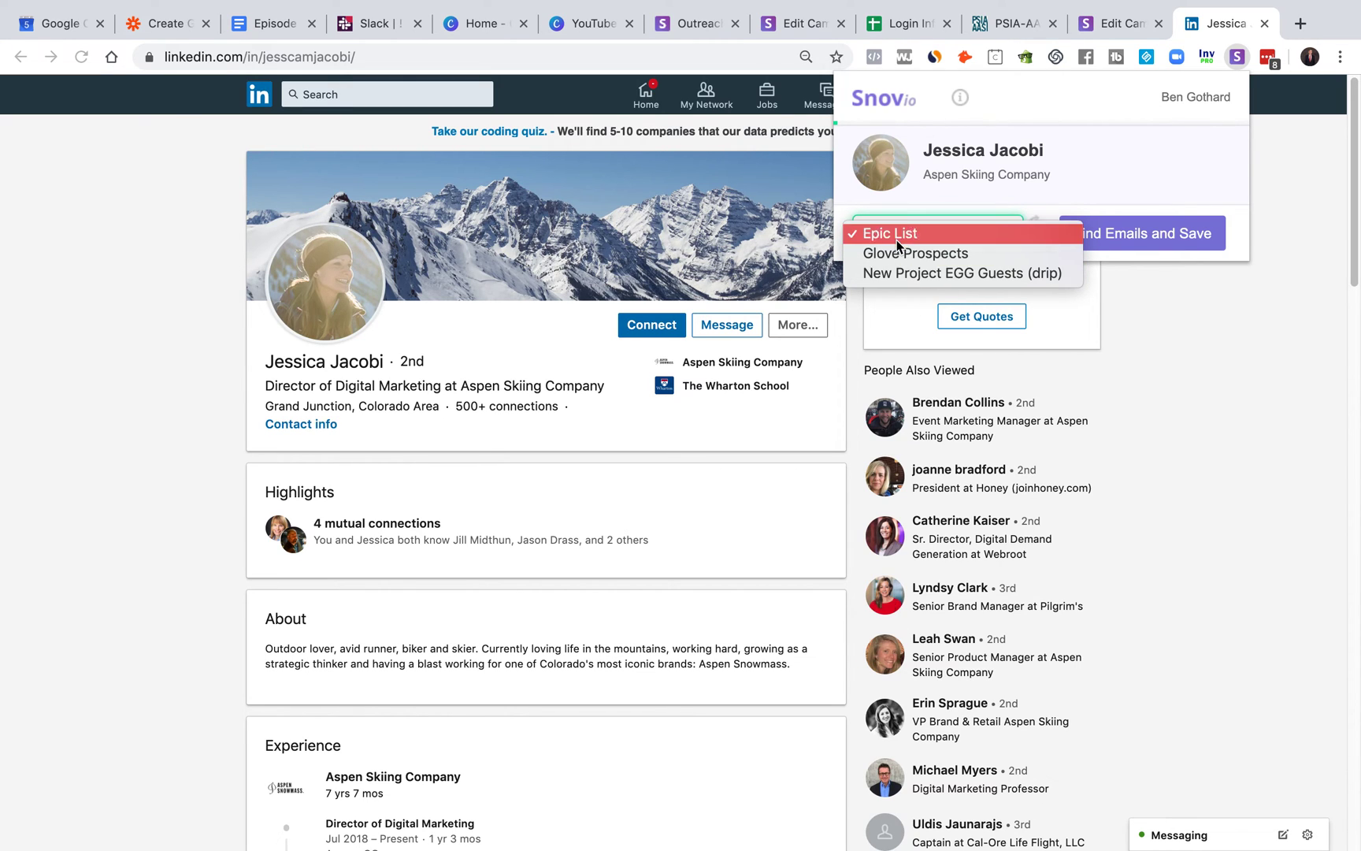
{"action": "left_click", "coordinate": [891, 232]}
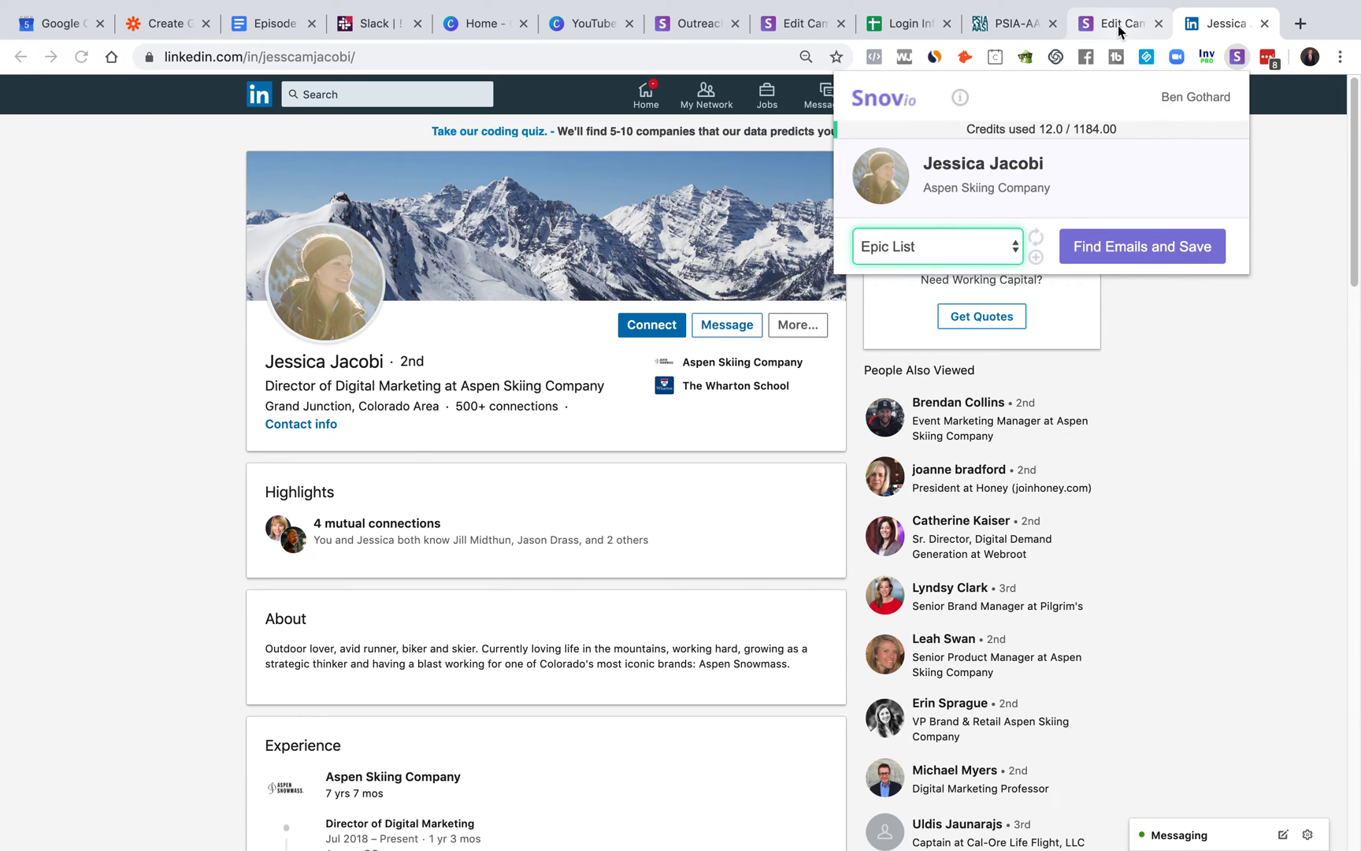
Dismiss the finder results, go to Aspen Skiing Company's site and find its email addresses
{"action": "left_click", "coordinate": [706, 425]}
{"action": "scroll", "coordinate": [623, 707], "scroll_direction": "down", "scroll_amount": 2}
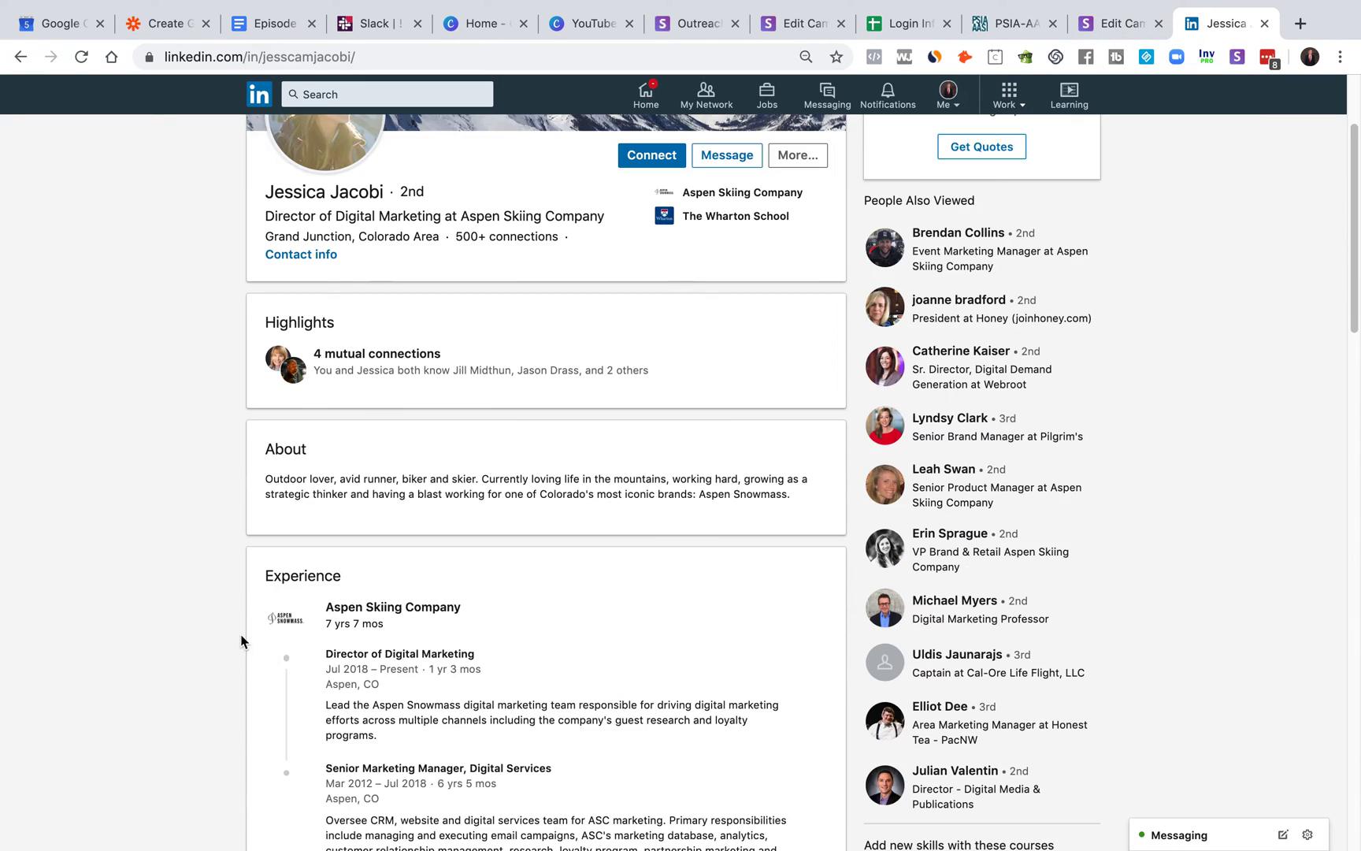
{"action": "left_click", "coordinate": [286, 644]}
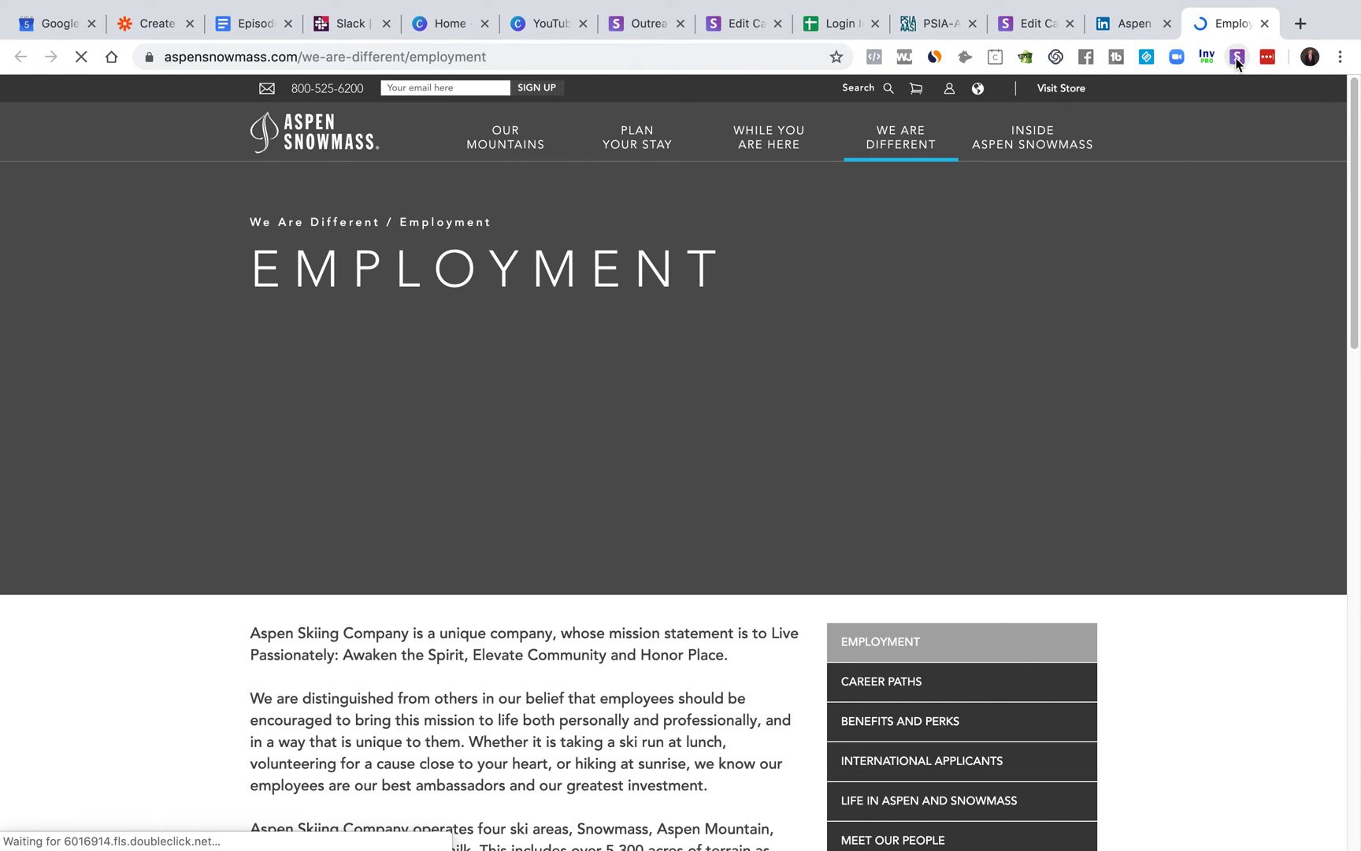
{"action": "left_click", "coordinate": [1237, 56]}
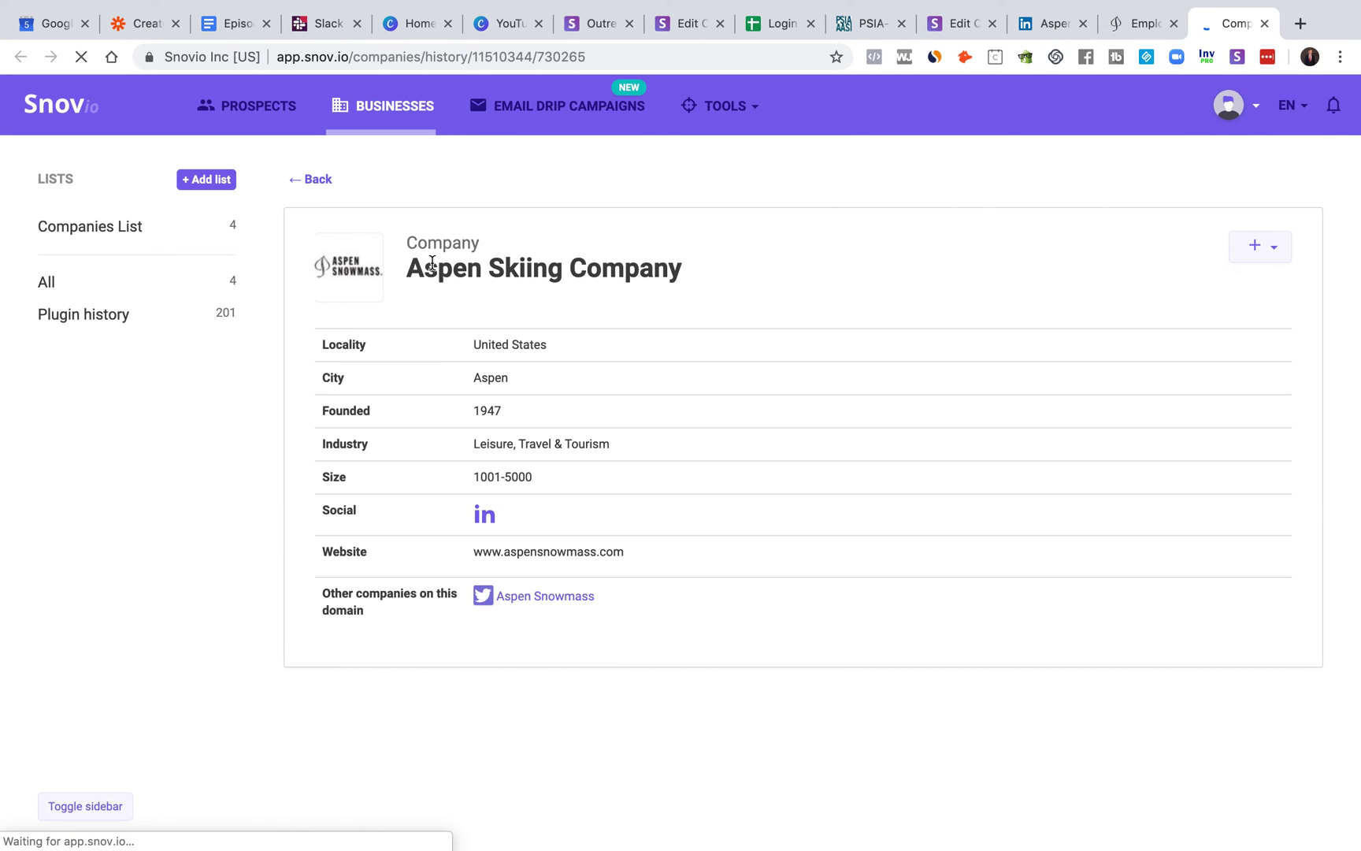
{"action": "scroll", "coordinate": [433, 341], "scroll_direction": "down", "scroll_amount": 2}
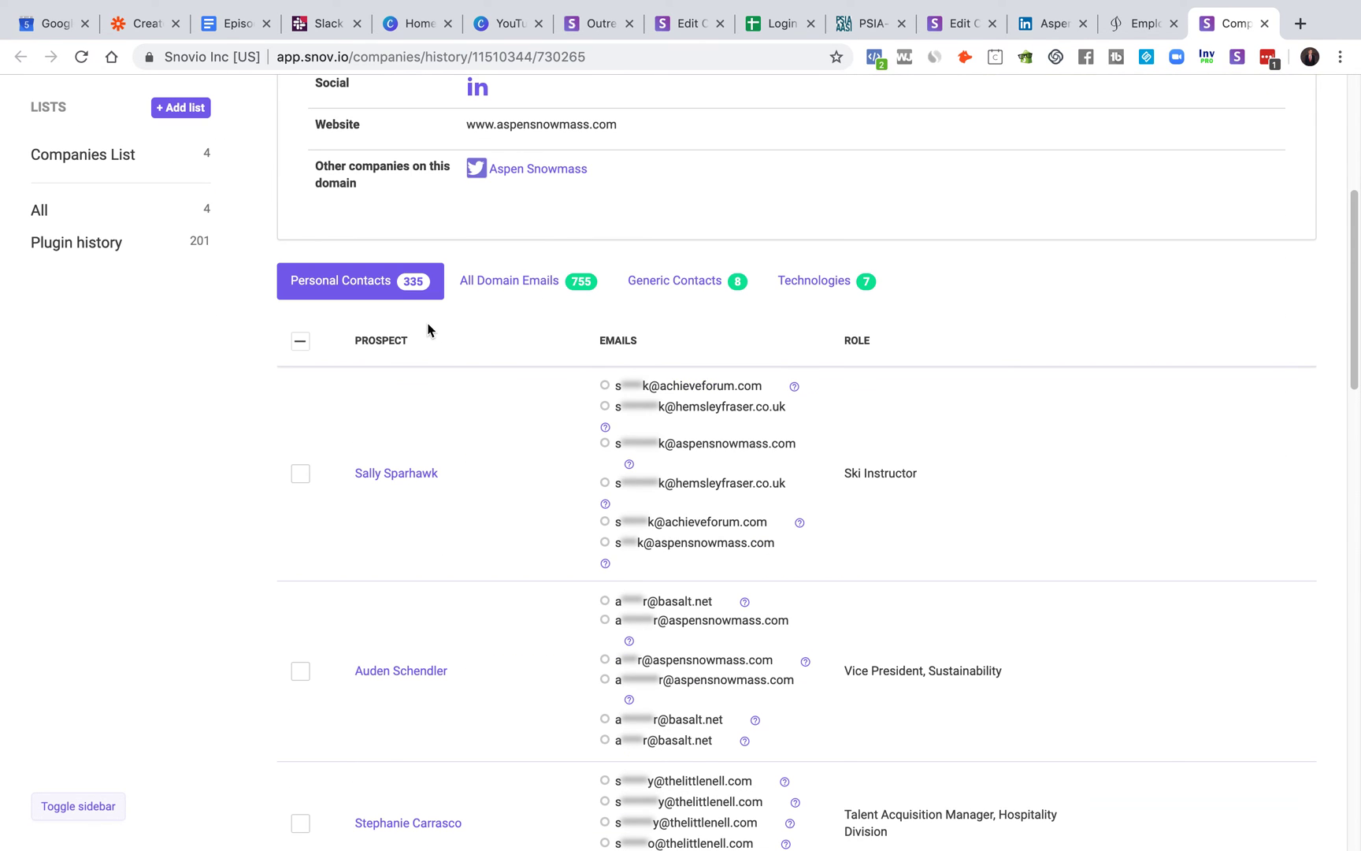
{"action": "mouse_move", "coordinate": [688, 422]}
{"action": "scroll", "coordinate": [520, 574], "scroll_direction": "down", "scroll_amount": 2}
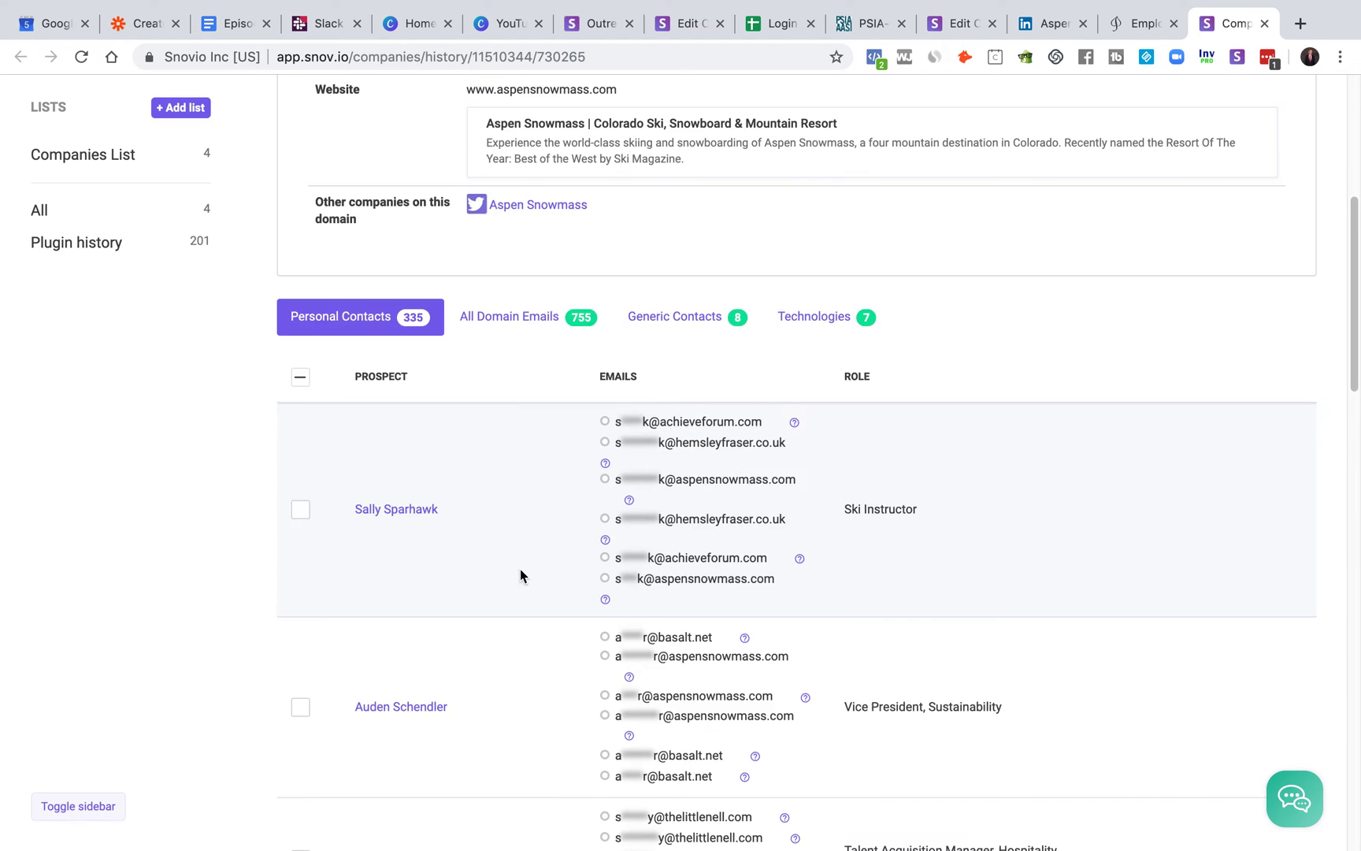
{"action": "scroll", "coordinate": [469, 298], "scroll_direction": "down", "scroll_amount": 2}
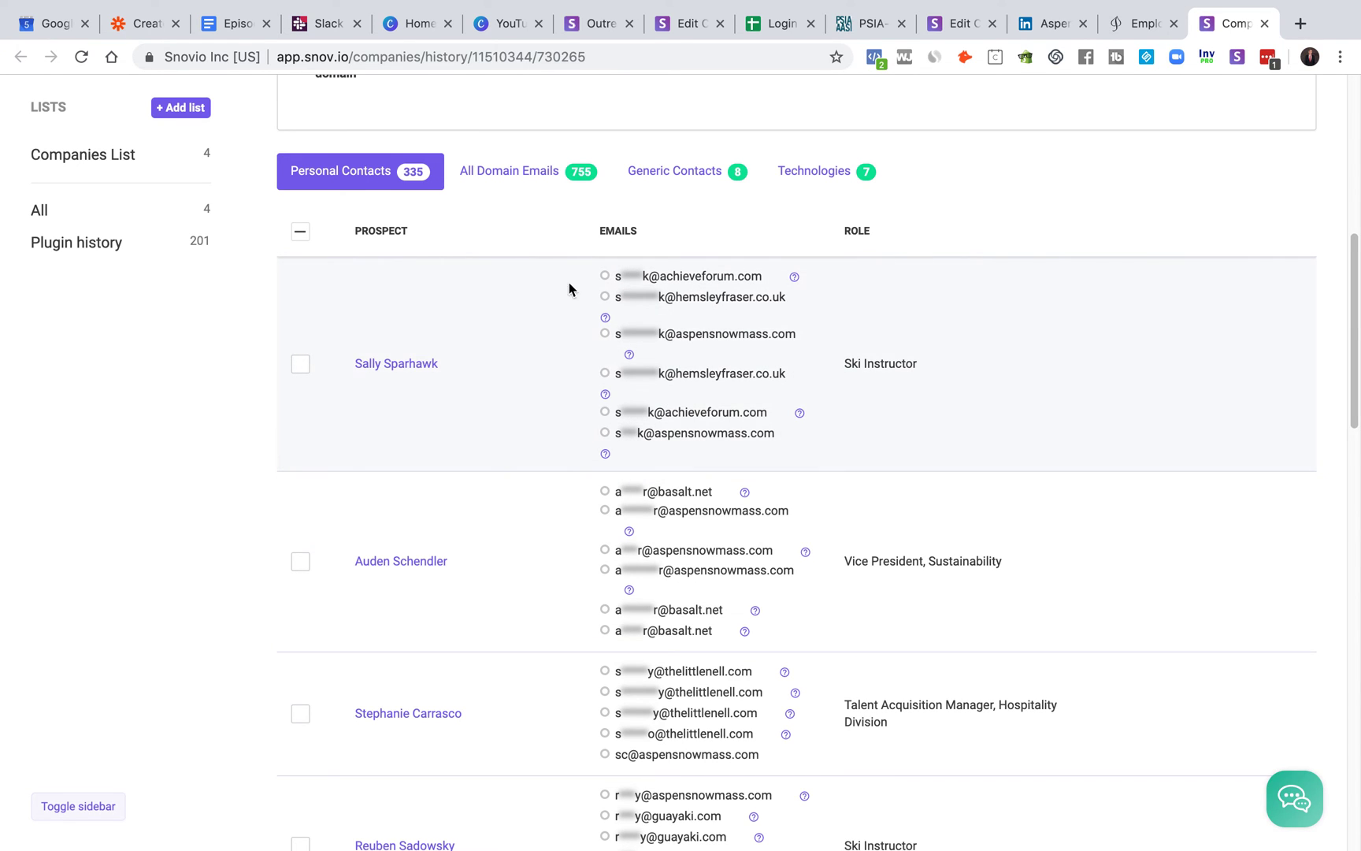
{"action": "left_click_drag", "start_coordinate": [837, 364], "coordinate": [936, 367]}
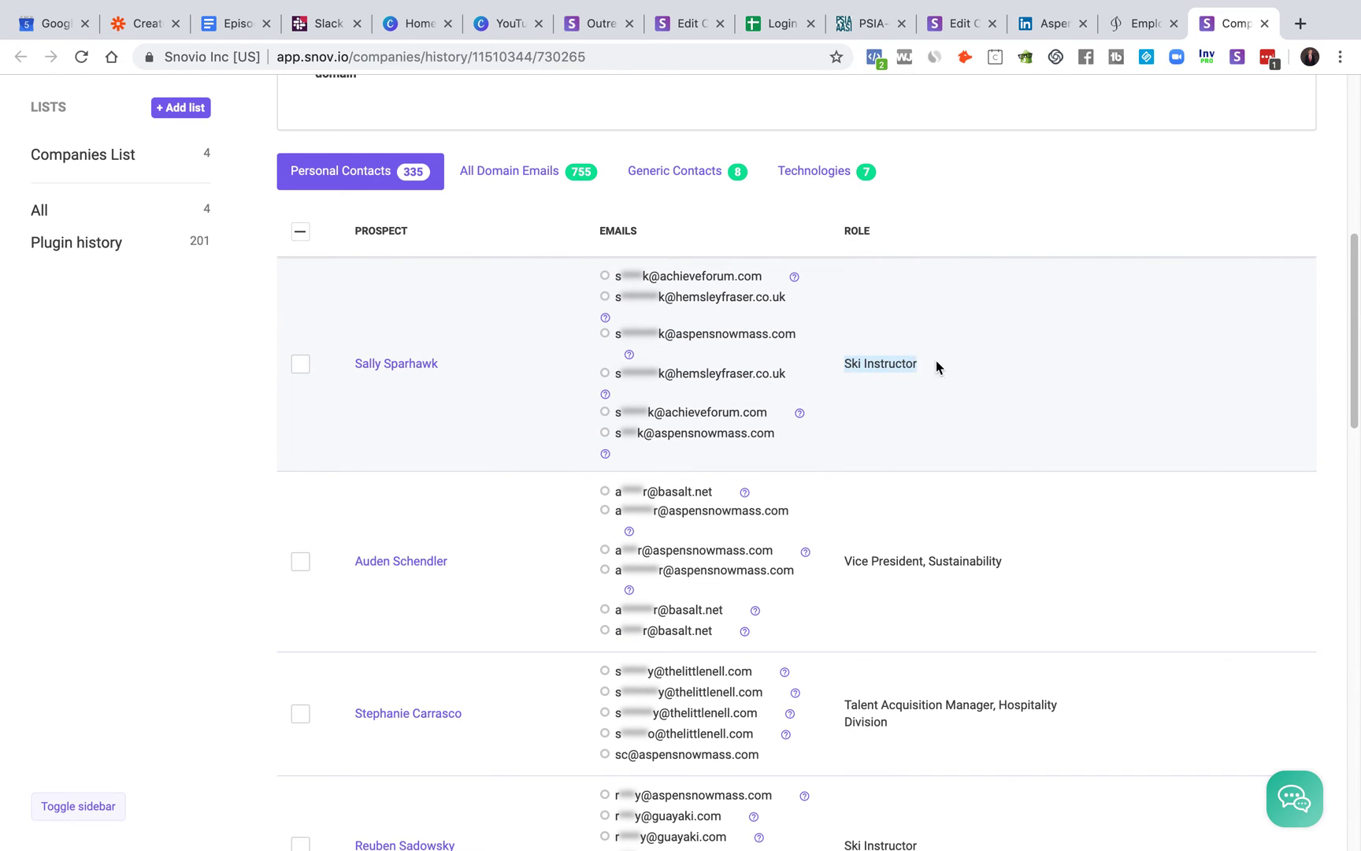
{"action": "left_click", "coordinate": [998, 387]}
{"action": "scroll", "coordinate": [997, 389], "scroll_direction": "down", "scroll_amount": 2}
{"action": "scroll", "coordinate": [988, 384], "scroll_direction": "up", "scroll_amount": 2}
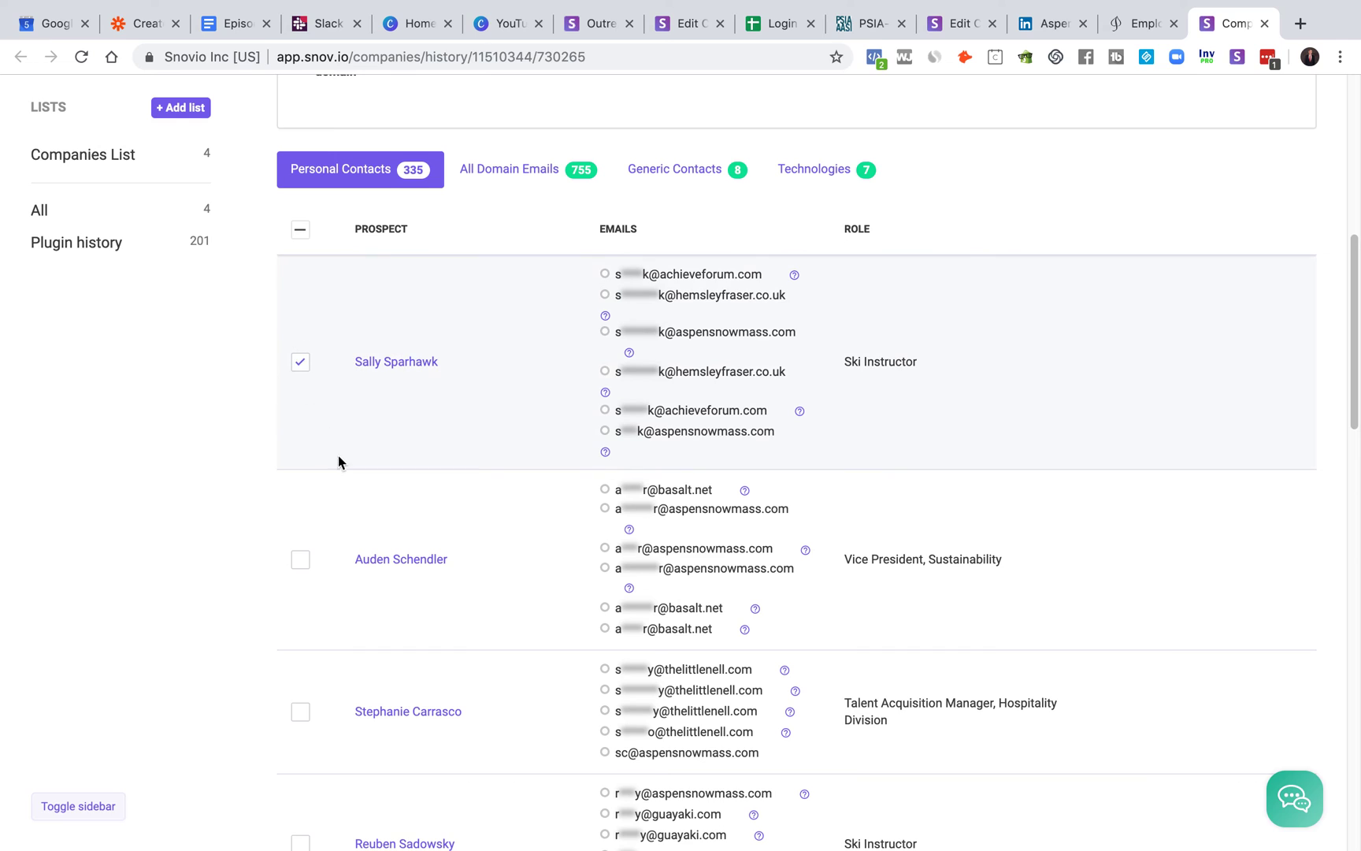
{"action": "scroll", "coordinate": [338, 456], "scroll_direction": "down", "scroll_amount": 1}
{"action": "left_click", "coordinate": [302, 802]}
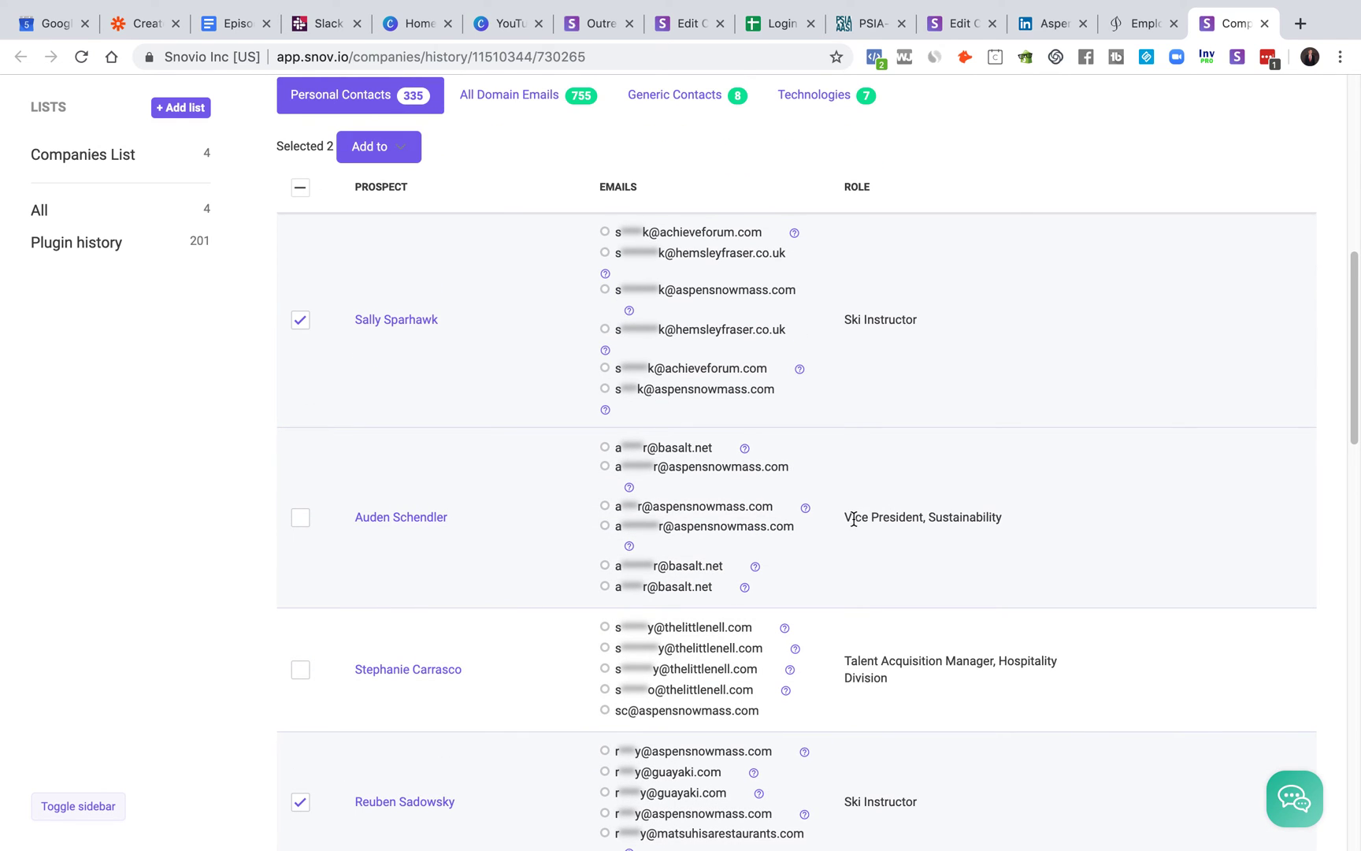
{"action": "left_click_drag", "start_coordinate": [847, 517], "coordinate": [1005, 518]}
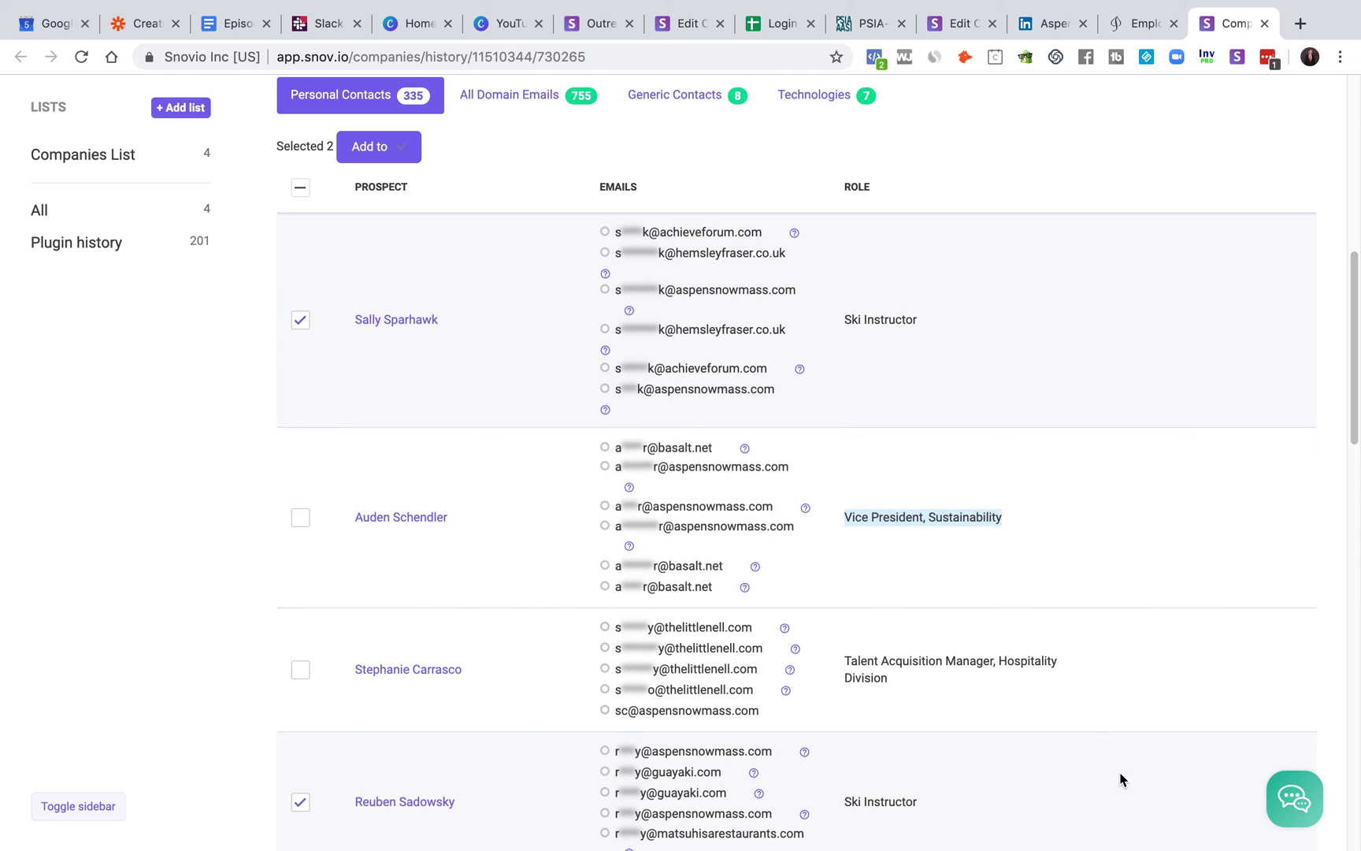
{"action": "scroll", "coordinate": [768, 714], "scroll_direction": "up", "scroll_amount": 1}
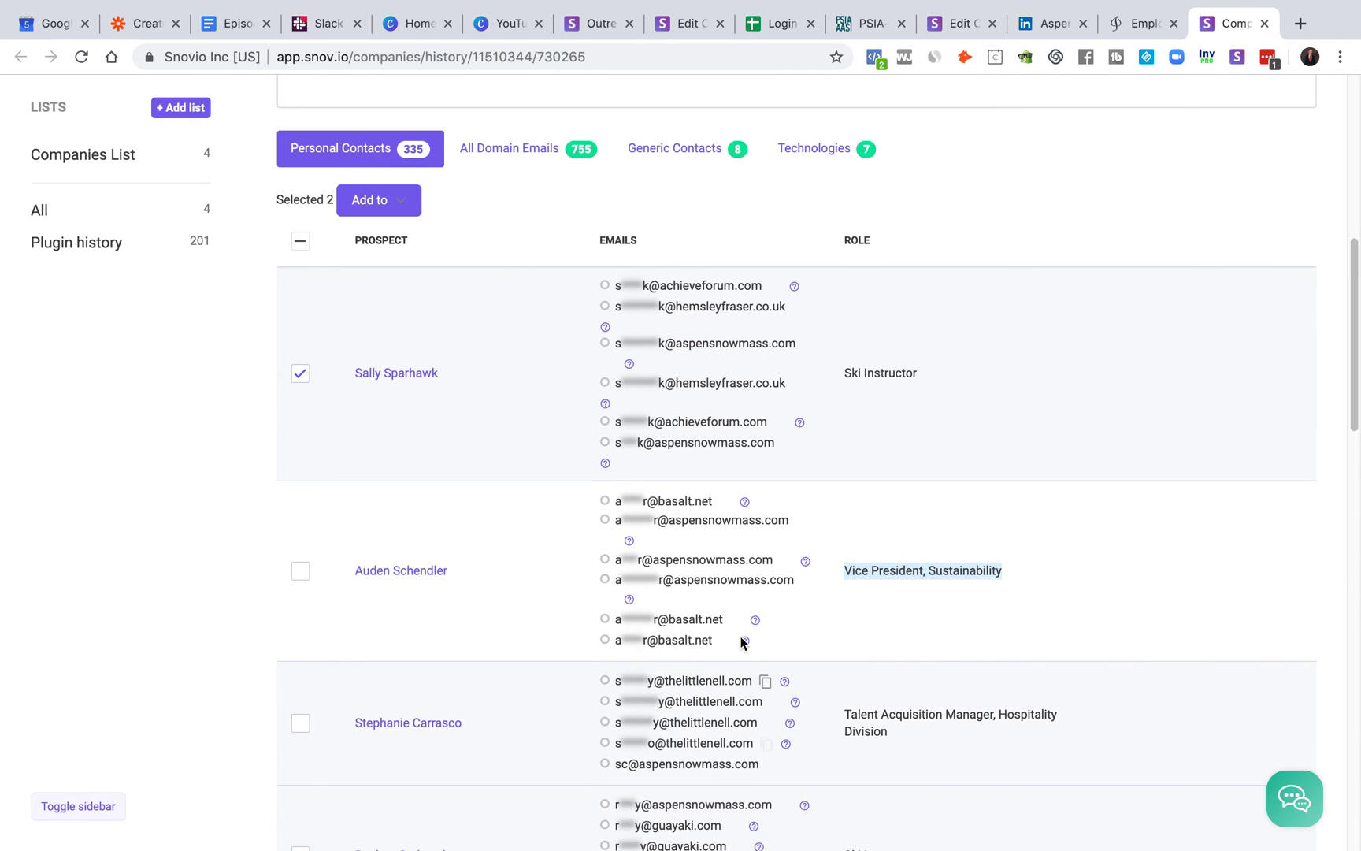
{"action": "scroll", "coordinate": [393, 829], "scroll_direction": "down", "scroll_amount": 10}
{"action": "scroll", "coordinate": [351, 744], "scroll_direction": "down", "scroll_amount": 5}
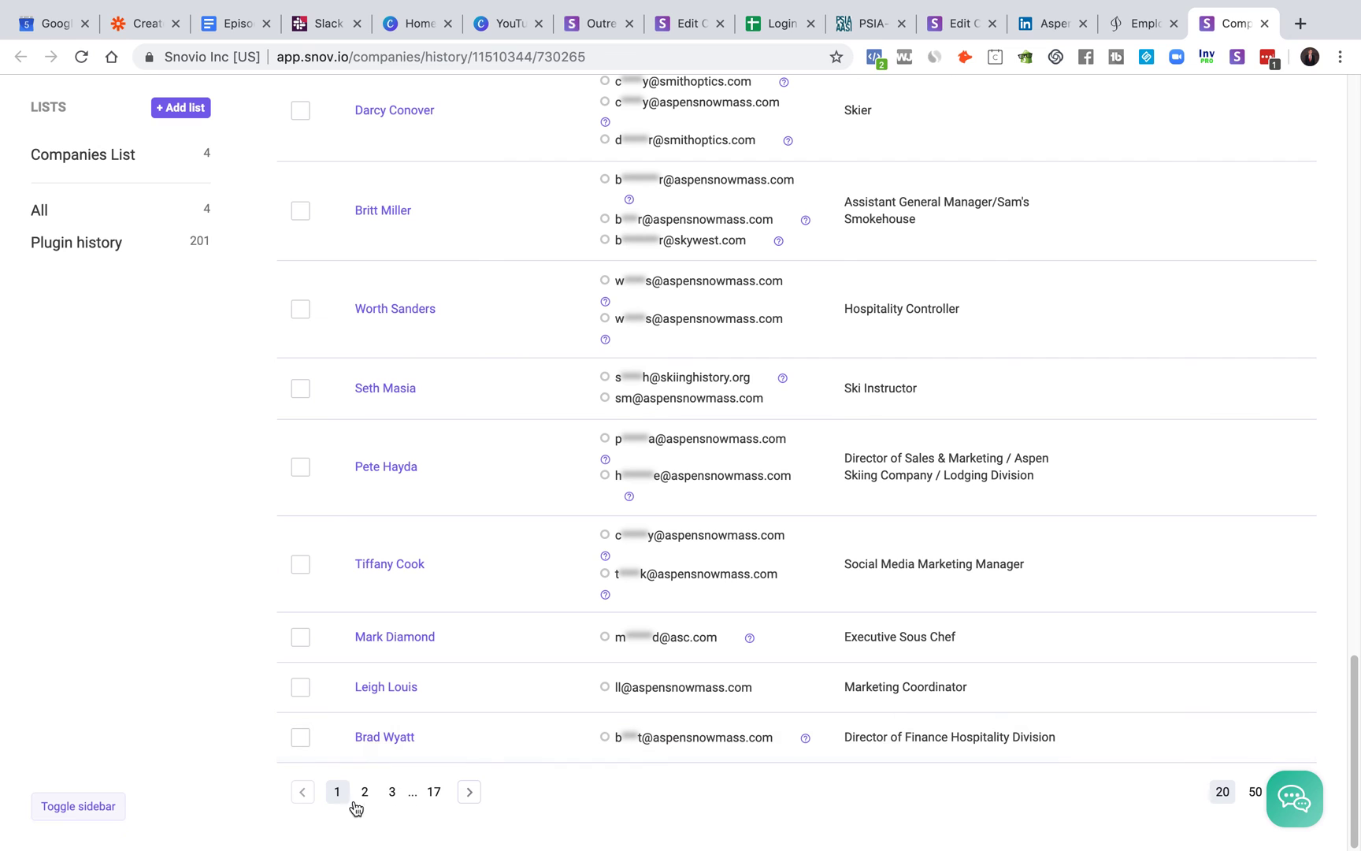
{"action": "scroll", "coordinate": [320, 713], "scroll_direction": "up", "scroll_amount": 1}
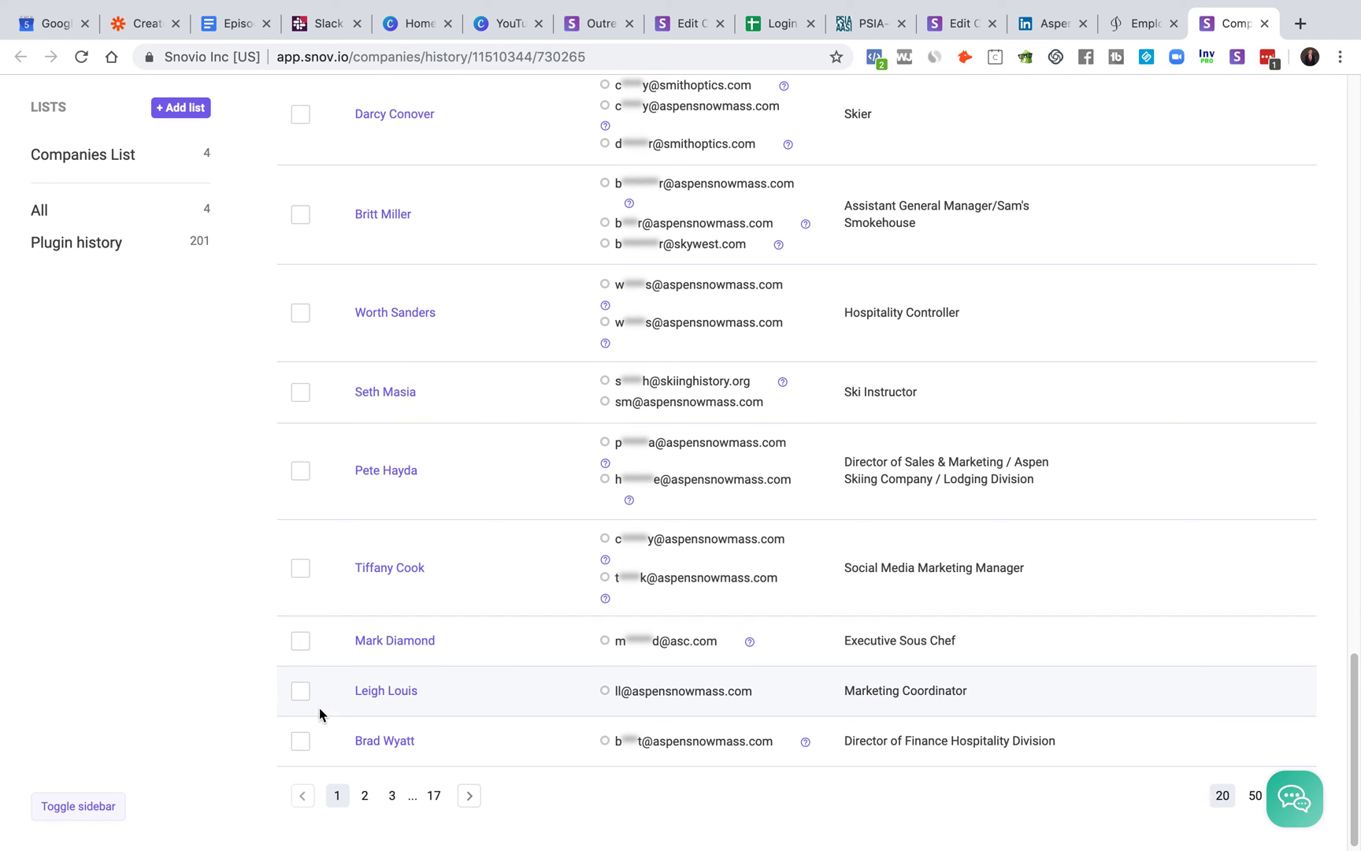
{"action": "scroll", "coordinate": [643, 596], "scroll_direction": "up", "scroll_amount": 5}
{"action": "scroll", "coordinate": [532, 532], "scroll_direction": "up", "scroll_amount": 5}
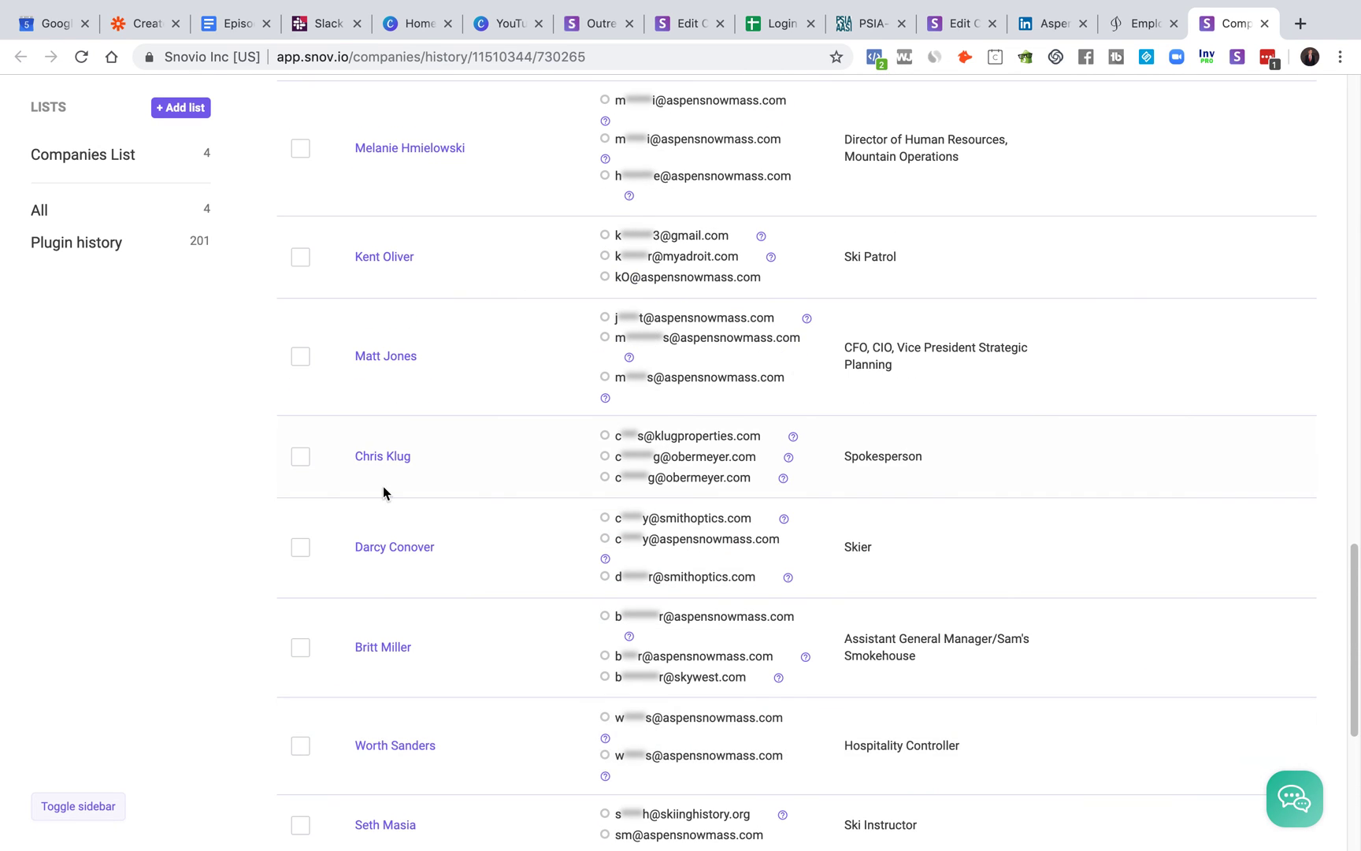
{"action": "scroll", "coordinate": [384, 492], "scroll_direction": "up", "scroll_amount": 5}
{"action": "scroll", "coordinate": [469, 511], "scroll_direction": "up", "scroll_amount": 5}
{"action": "scroll", "coordinate": [468, 511], "scroll_direction": "up", "scroll_amount": 4}
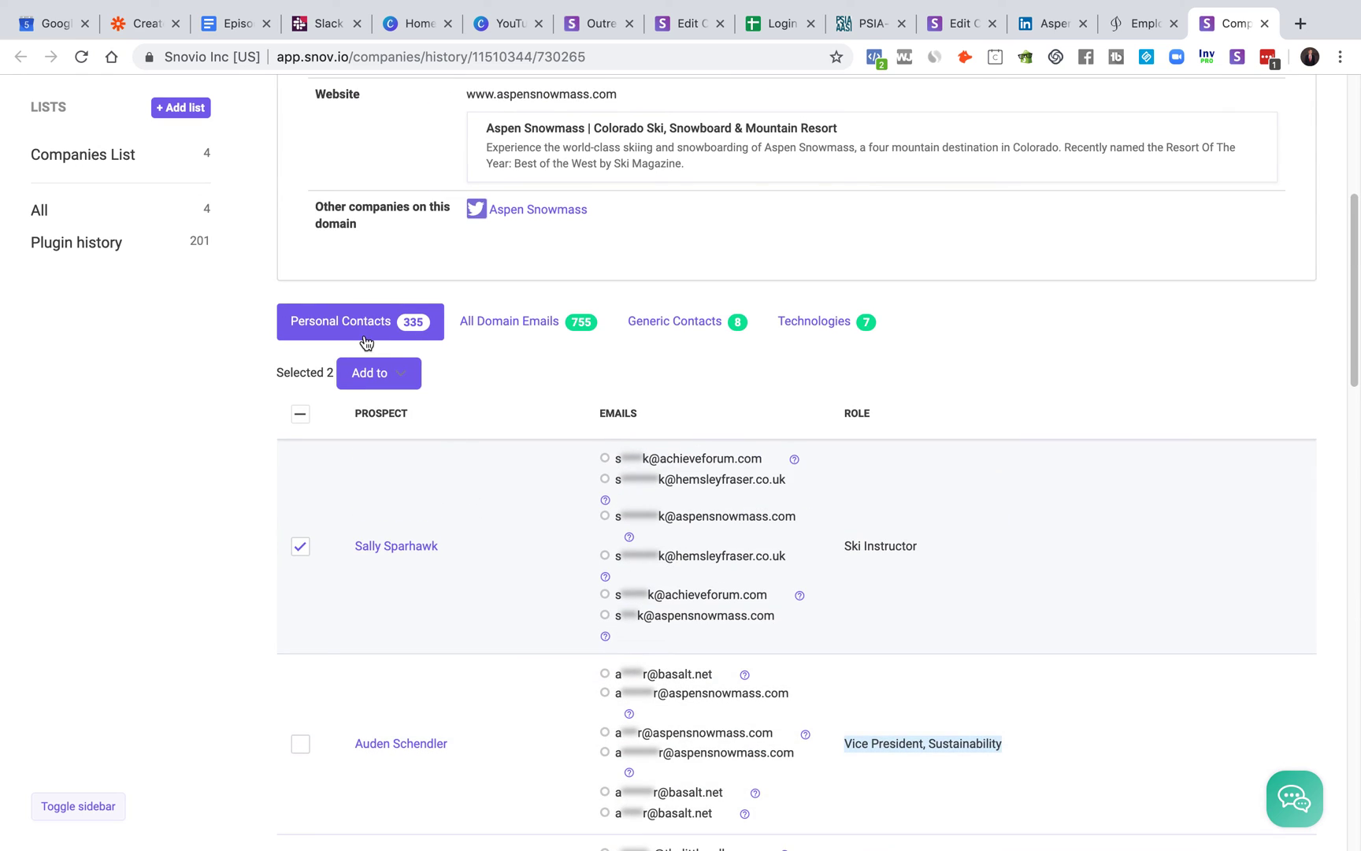
Add the two selected prospects to Epic List
{"action": "left_click", "coordinate": [413, 379]}
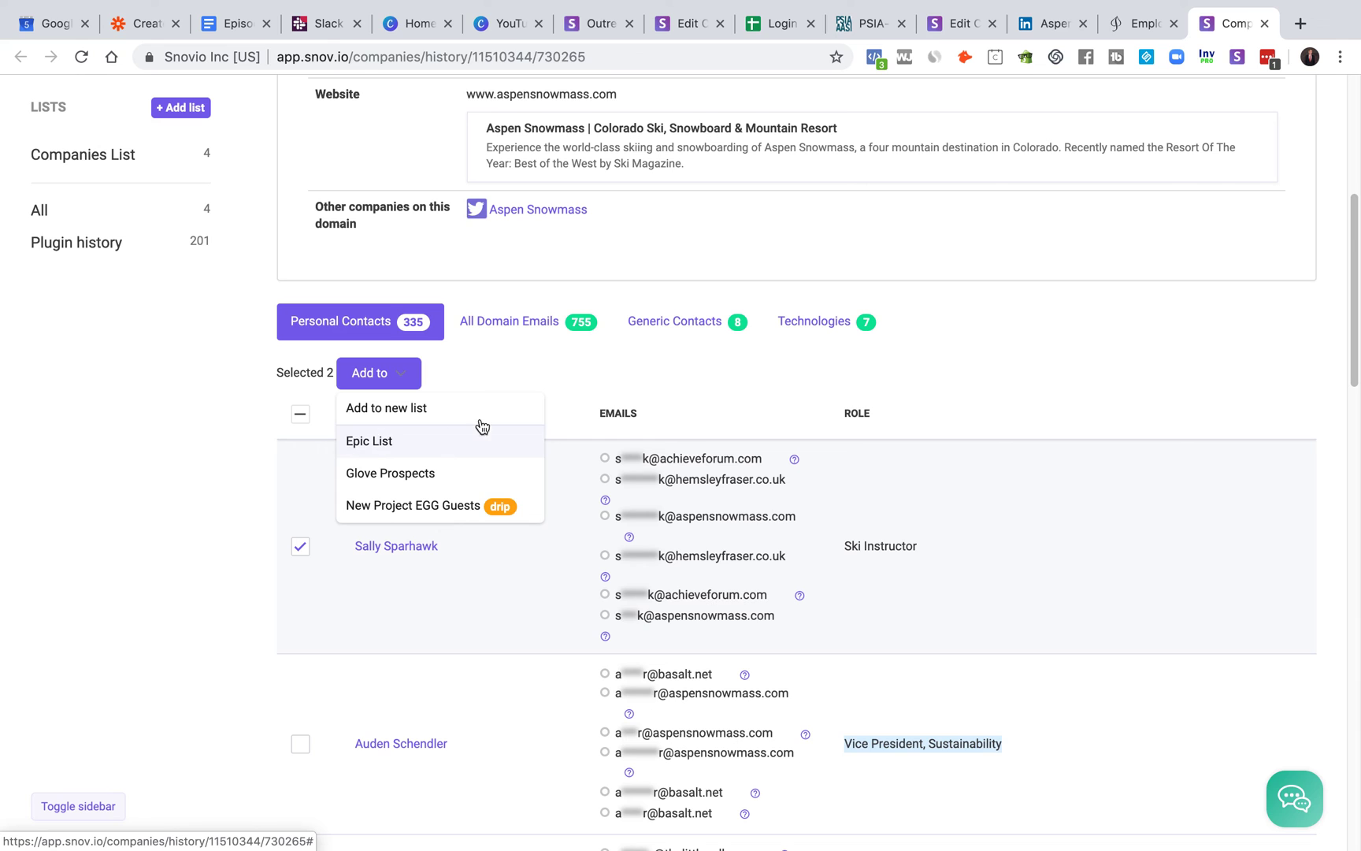
{"action": "left_click", "coordinate": [510, 402]}
{"action": "scroll", "coordinate": [500, 467], "scroll_direction": "down", "scroll_amount": 5}
{"action": "scroll", "coordinate": [470, 504], "scroll_direction": "down", "scroll_amount": 10}
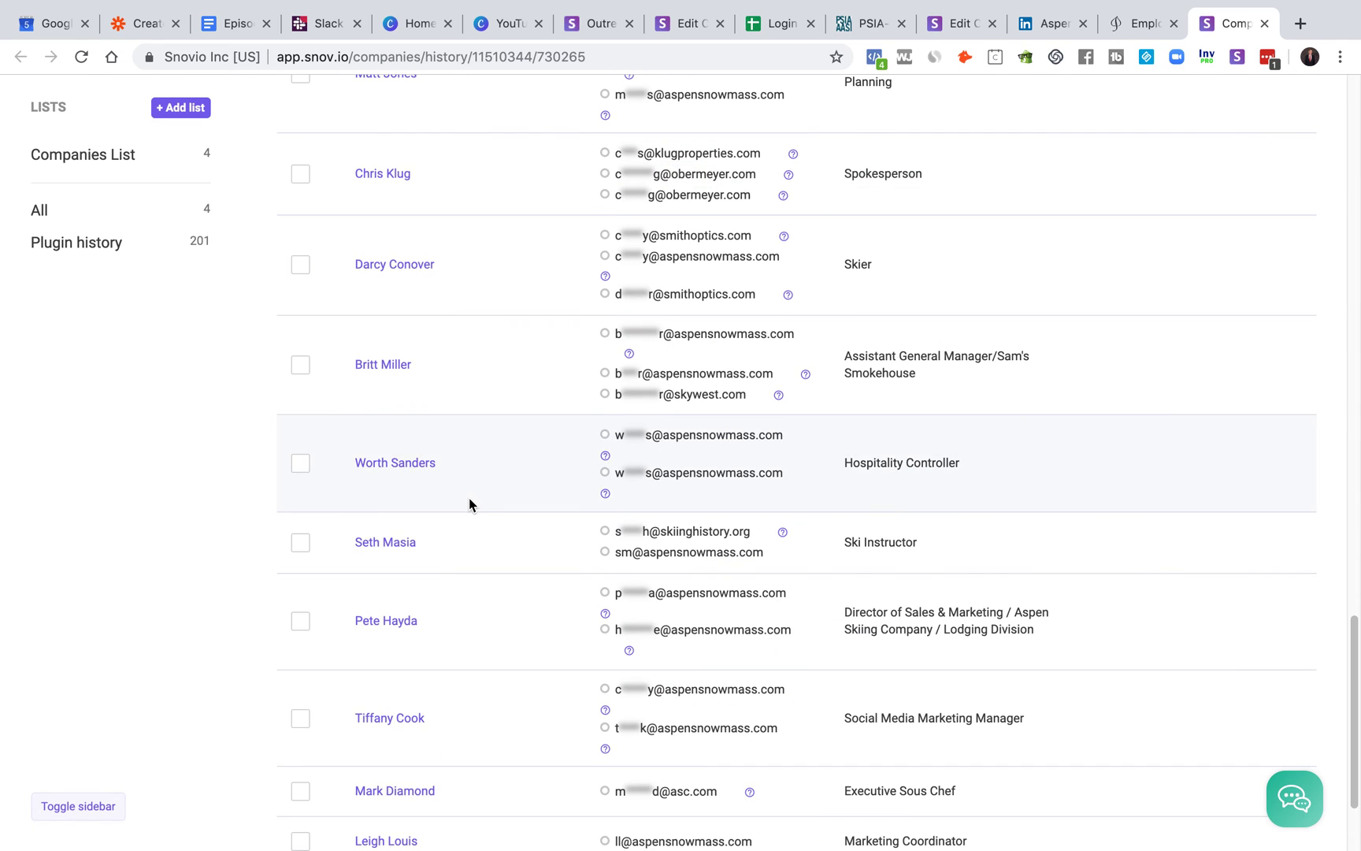
{"action": "scroll", "coordinate": [470, 505], "scroll_direction": "up", "scroll_amount": 4}
{"action": "scroll", "coordinate": [583, 478], "scroll_direction": "down", "scroll_amount": 6}
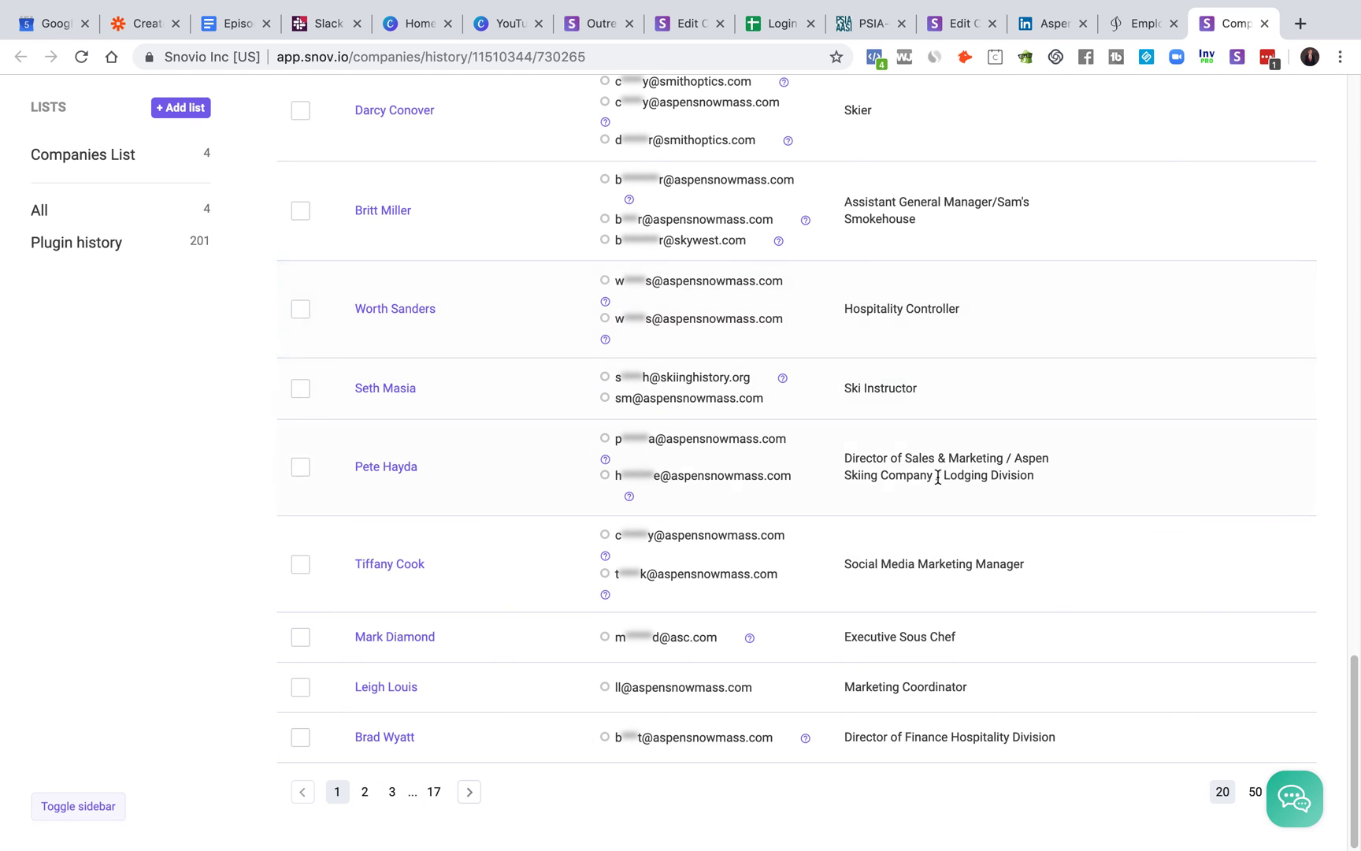
{"action": "scroll", "coordinate": [915, 485], "scroll_direction": "up", "scroll_amount": 8}
{"action": "scroll", "coordinate": [511, 326], "scroll_direction": "up", "scroll_amount": 2}
{"action": "scroll", "coordinate": [511, 325], "scroll_direction": "up", "scroll_amount": 8}
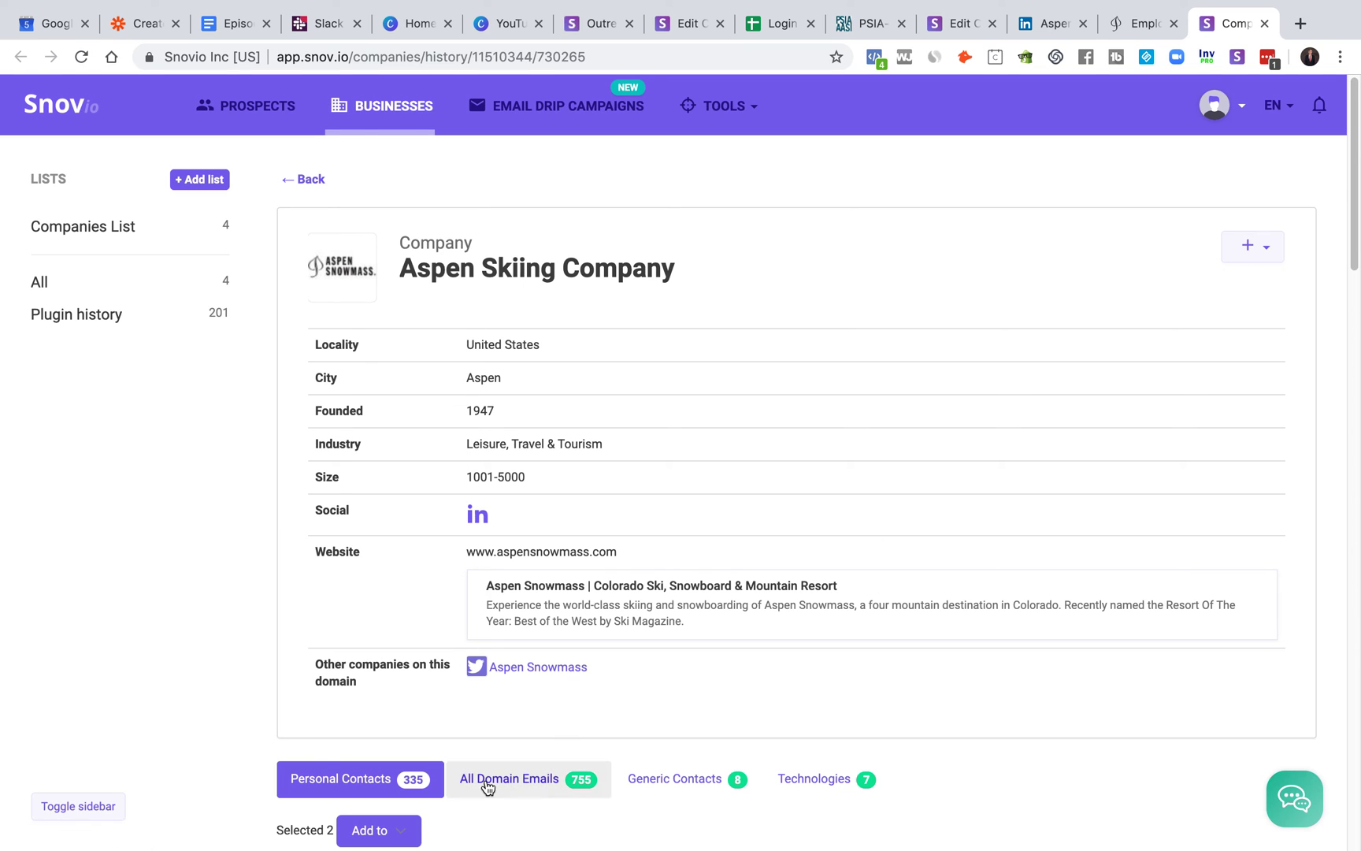
{"action": "scroll", "coordinate": [401, 752], "scroll_direction": "down", "scroll_amount": 3}
{"action": "scroll", "coordinate": [400, 753], "scroll_direction": "down", "scroll_amount": 3}
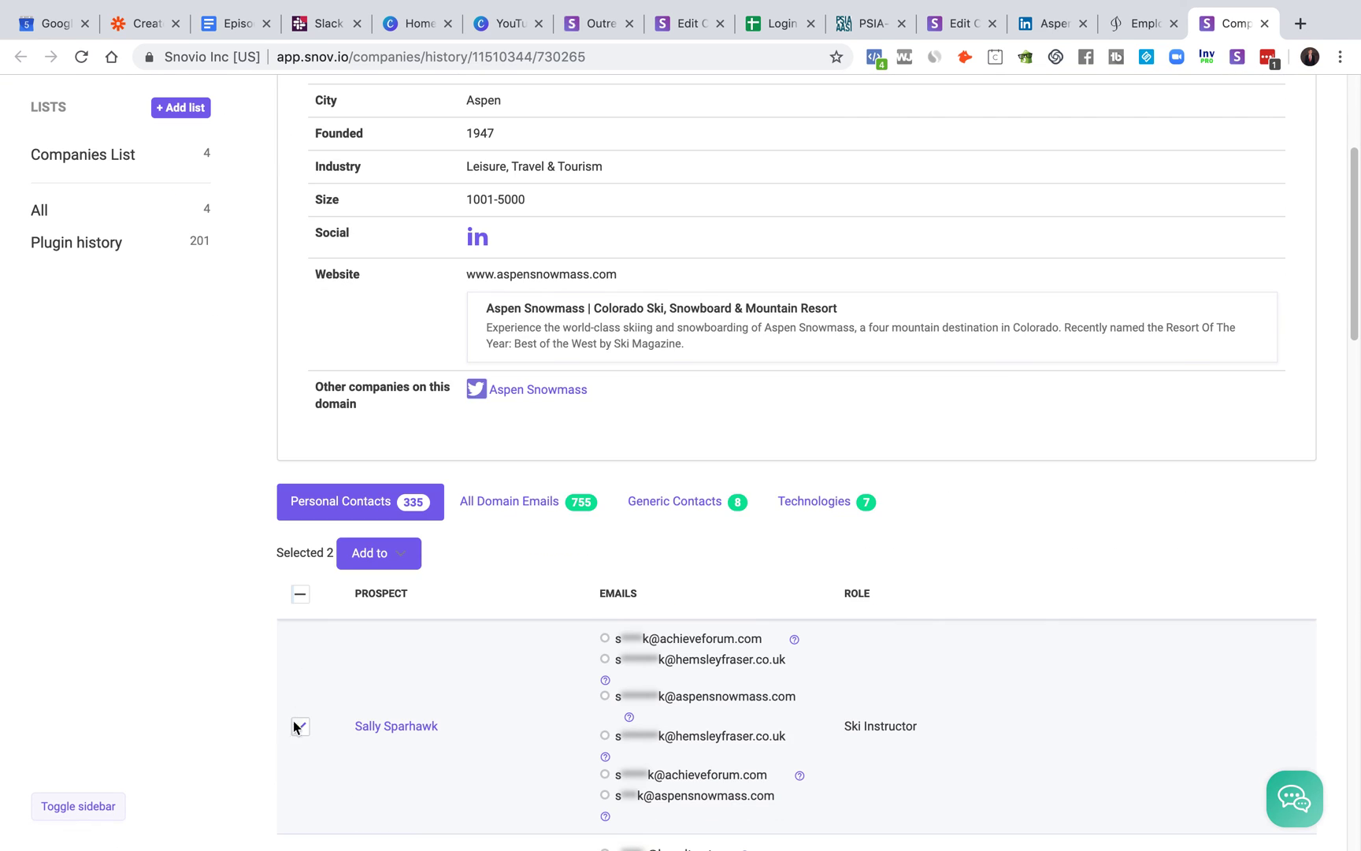
{"action": "scroll", "coordinate": [798, 425], "scroll_direction": "up", "scroll_amount": 6}
{"action": "scroll", "coordinate": [785, 509], "scroll_direction": "down", "scroll_amount": 3}
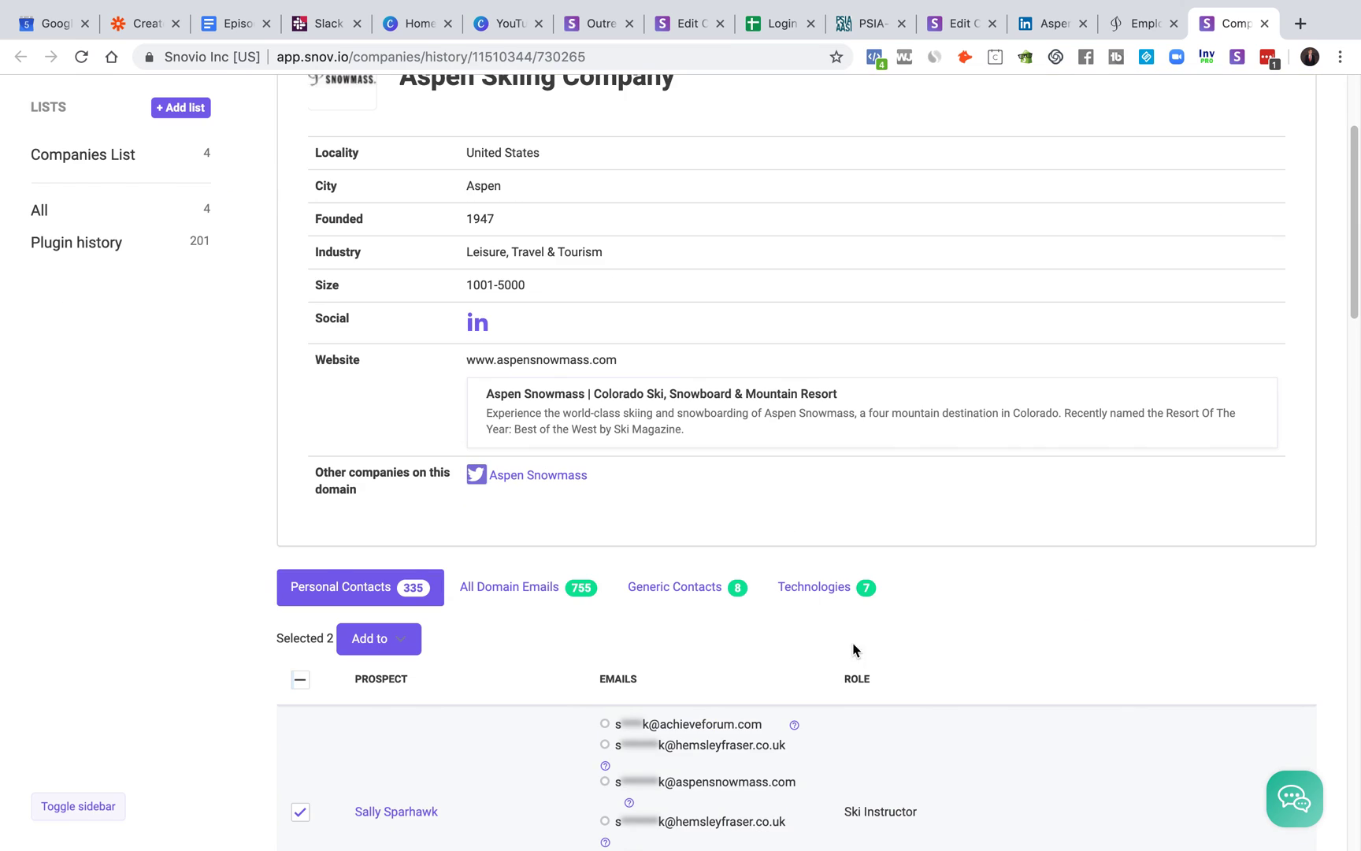
View the technologies Aspen Skiing Company's website uses, then return to its profile overview
{"action": "left_click", "coordinate": [827, 584]}
{"action": "scroll", "coordinate": [1054, 598], "scroll_direction": "down", "scroll_amount": 3}
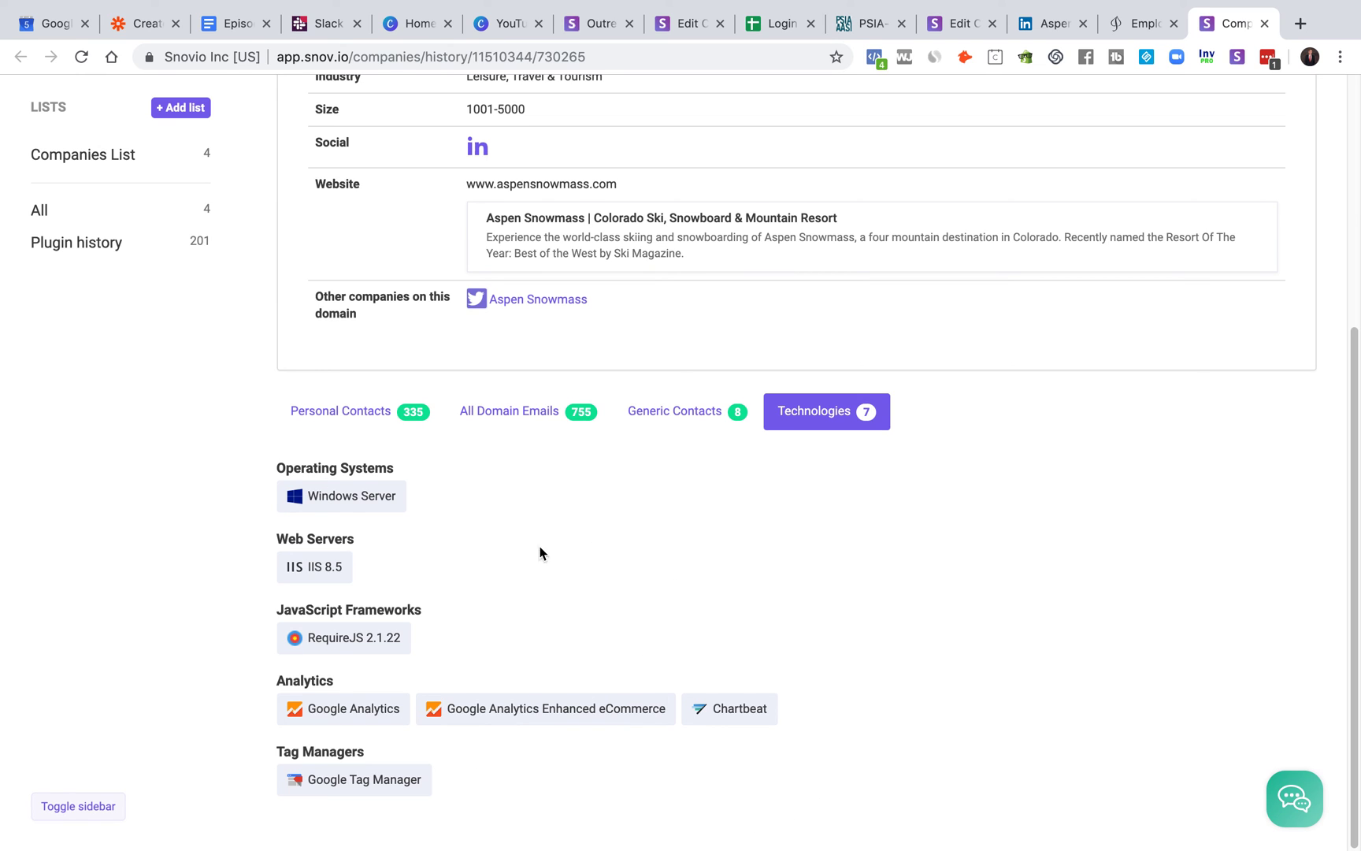
{"action": "scroll", "coordinate": [872, 649], "scroll_direction": "up", "scroll_amount": 8}
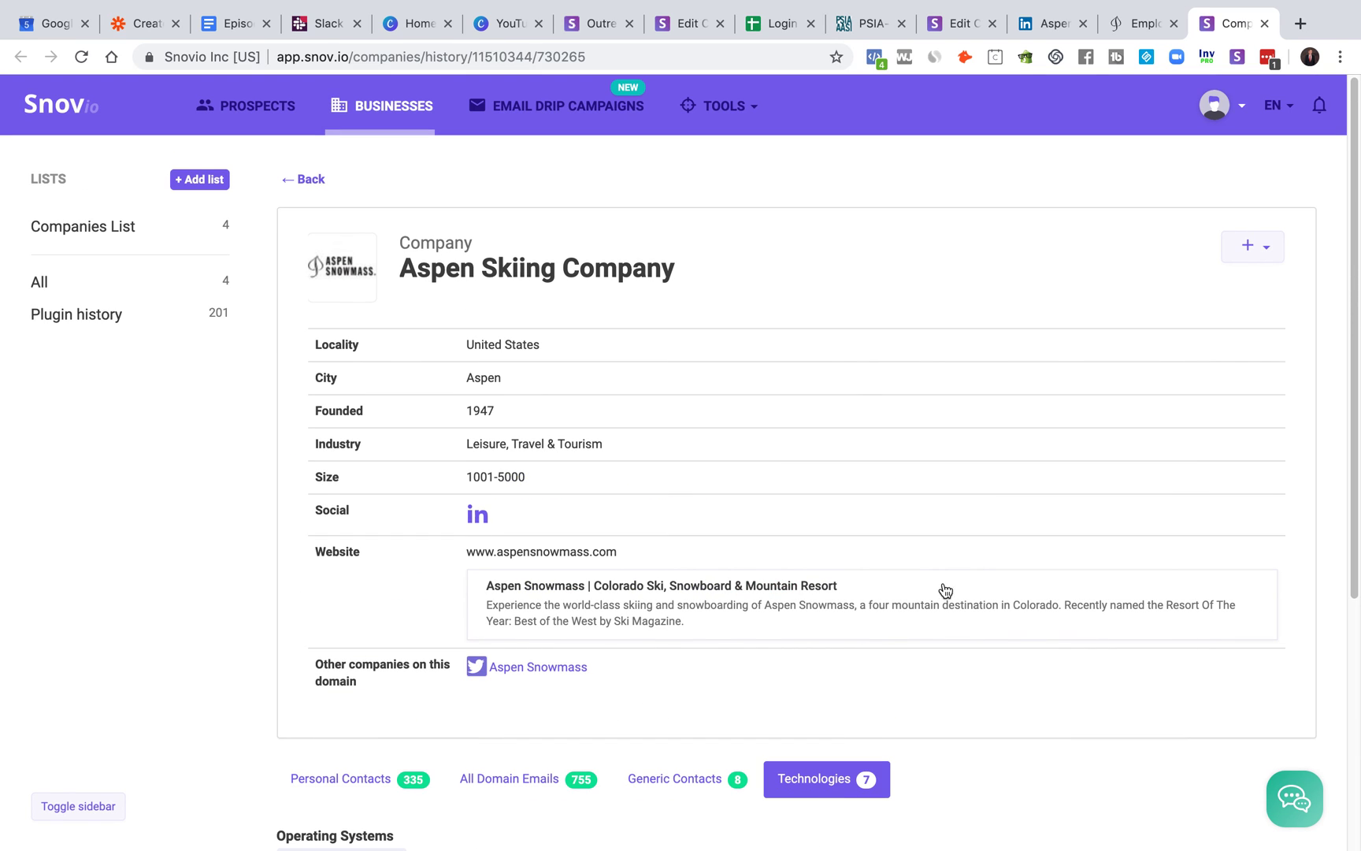